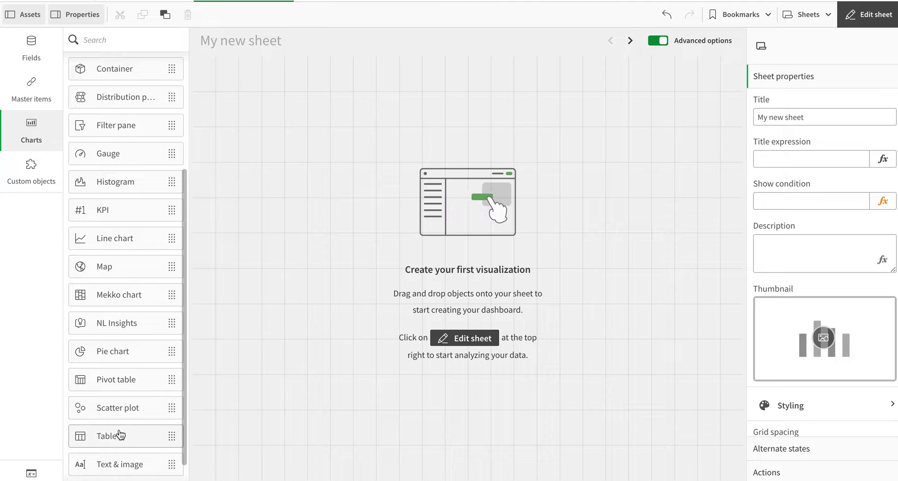
# Add a Text object from the Qlik Dashboard bundle to the sheet and enlarge it to 17 x 12 grid cells.
pyautogui.scroll(-2, 124, 423)
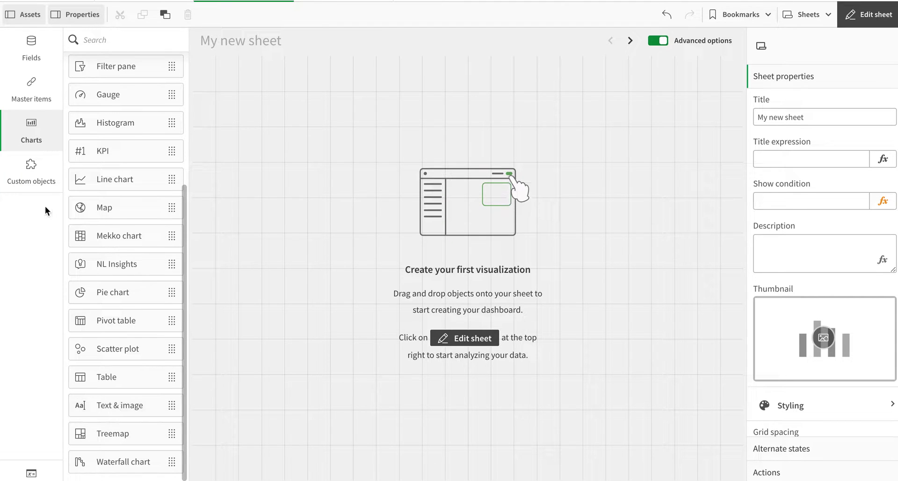
pyautogui.click(41, 181)
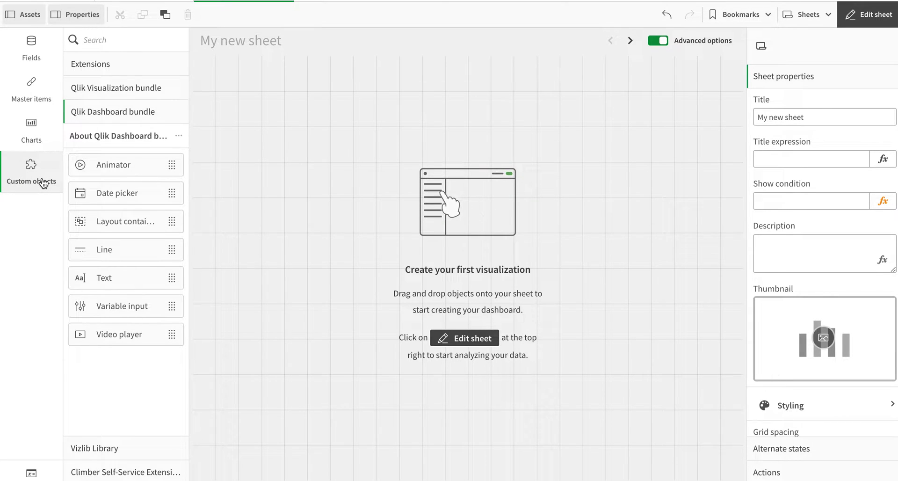
pyautogui.moveTo(114, 278)
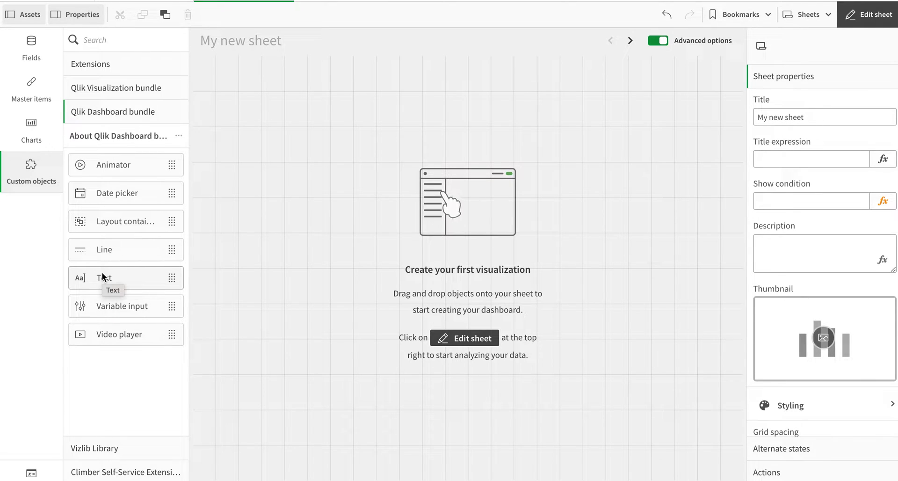
pyautogui.moveTo(91, 279); pyautogui.dragTo(318, 120)
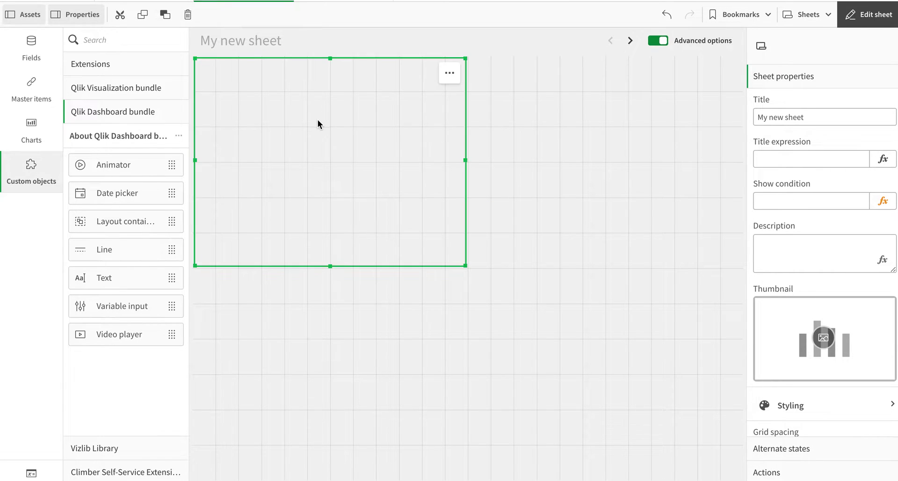
pyautogui.moveTo(465, 265); pyautogui.dragTo(589, 477)
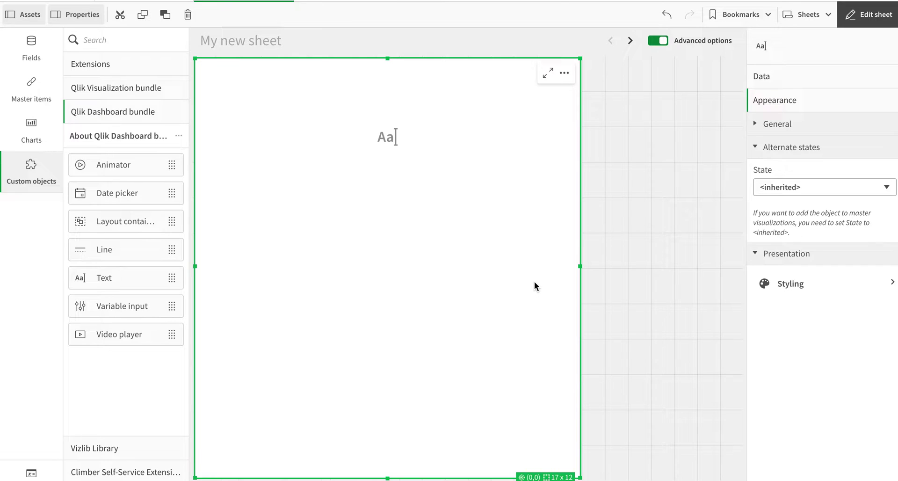
# Open the text object for editing and examine its paragraph style, font and font size options.
pyautogui.click(386, 134)
pyautogui.click(227, 87)
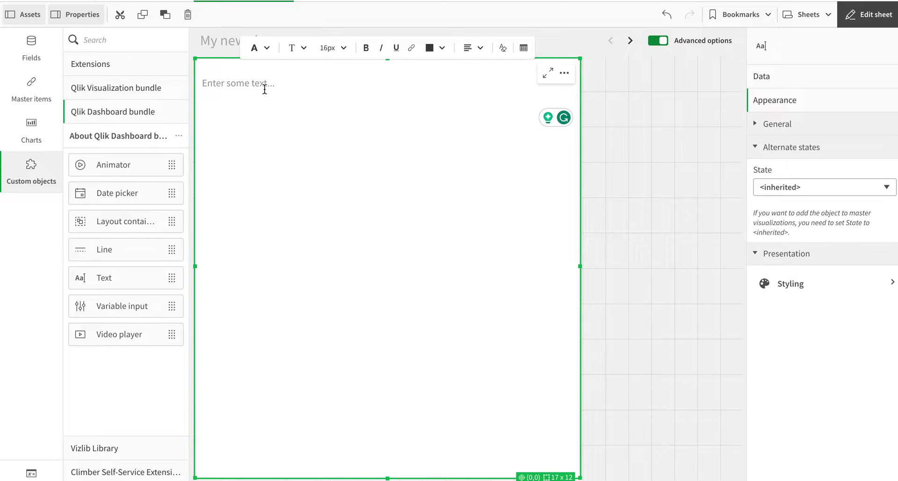
pyautogui.click(260, 48)
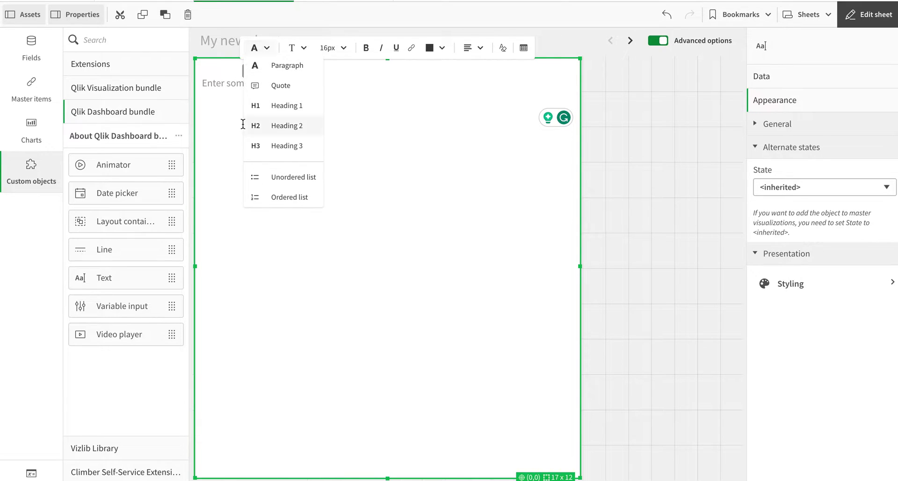
pyautogui.click(302, 52)
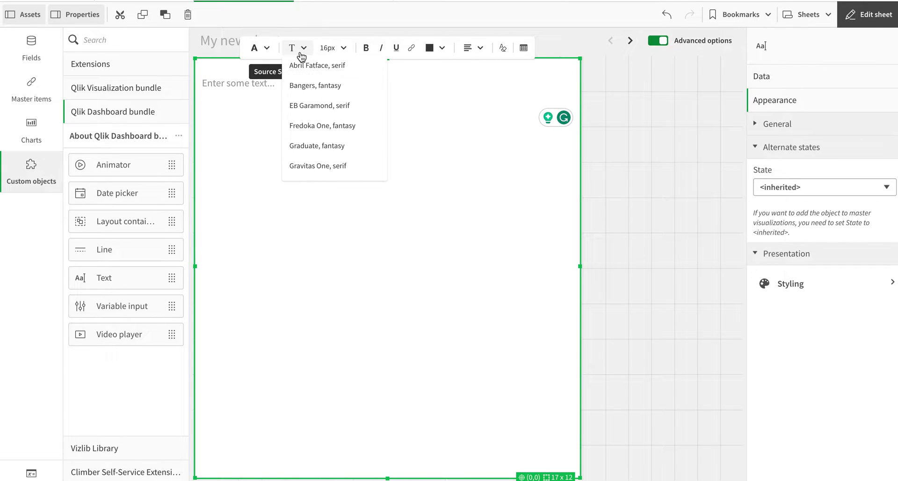
pyautogui.click(343, 51)
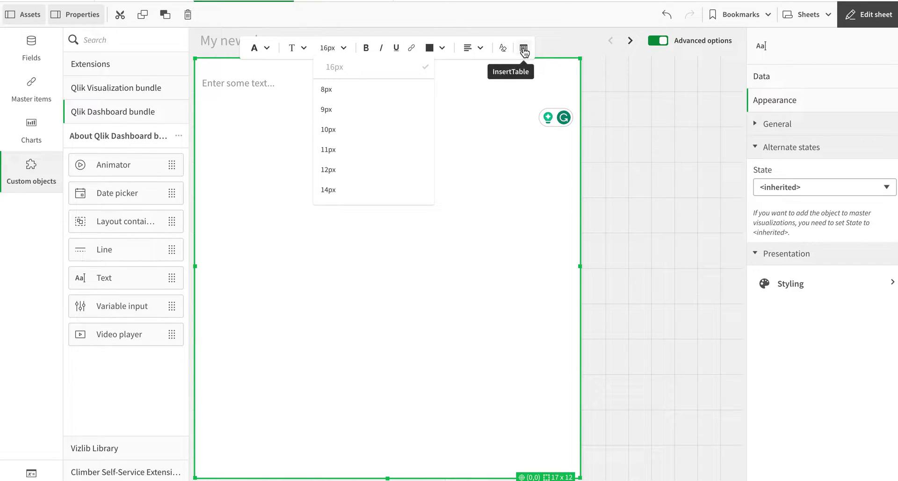
pyautogui.click(239, 80)
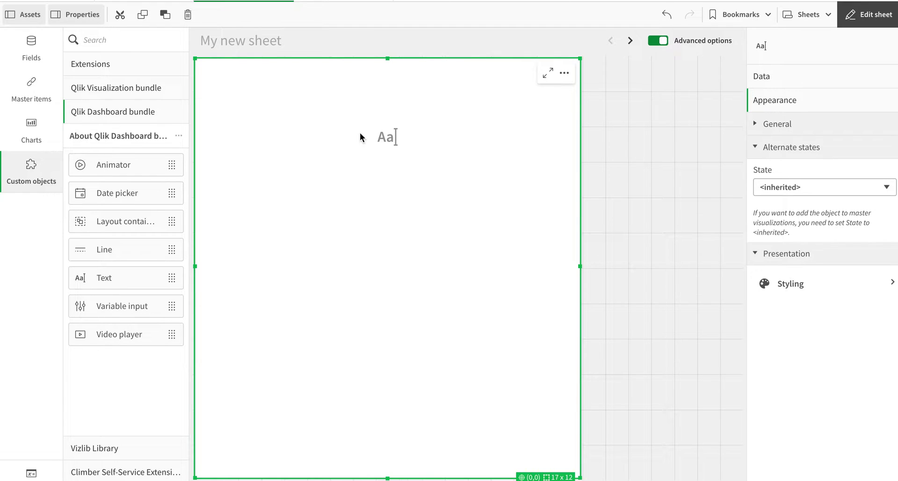
# Copy the Arbitrage Financial project scope text, from the title through Deliverables, from the Word document into the text object.
pyautogui.click(374, 141)
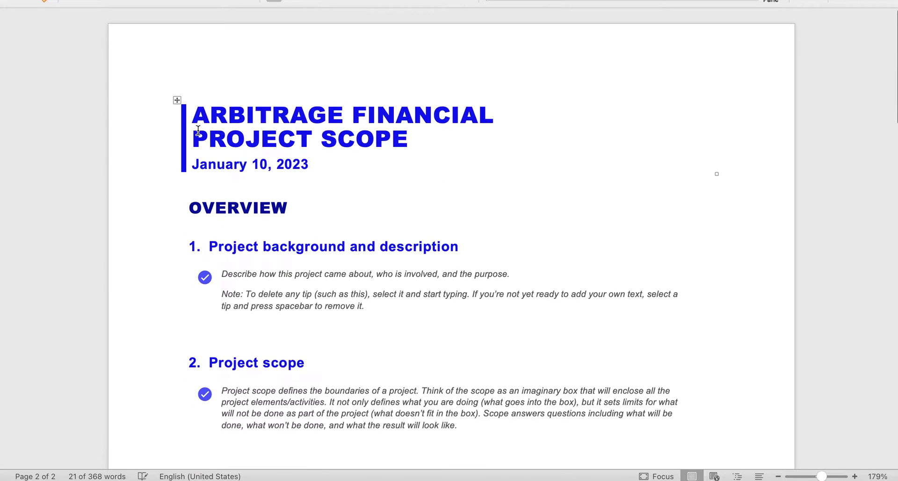
pyautogui.moveTo(176, 100); pyautogui.dragTo(292, 294)
pyautogui.press('super+Tab')
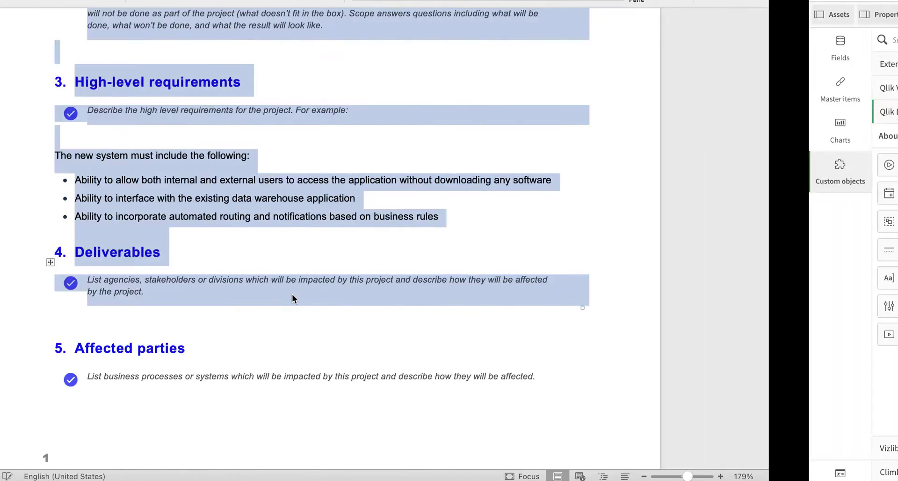
pyautogui.hotkey('ctrl', 'v')
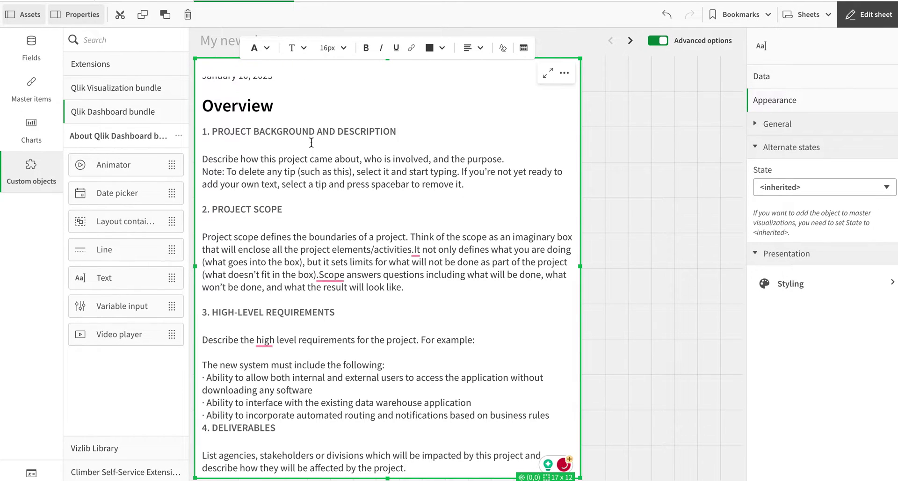
pyautogui.scroll(1, 311, 142)
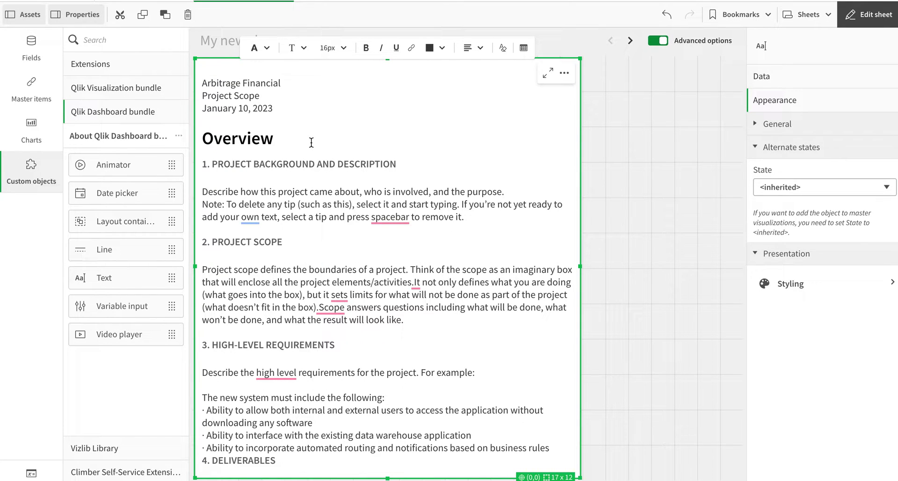
# Compare the formatting of the pasted text with the original project scope in the Word document.
pyautogui.press('ctrl+super+Left')
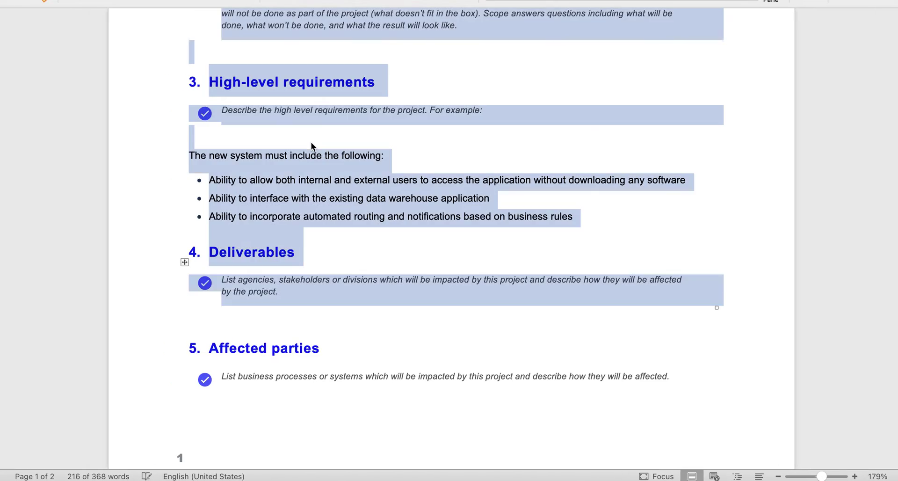
pyautogui.press('ctrl+super+Right')
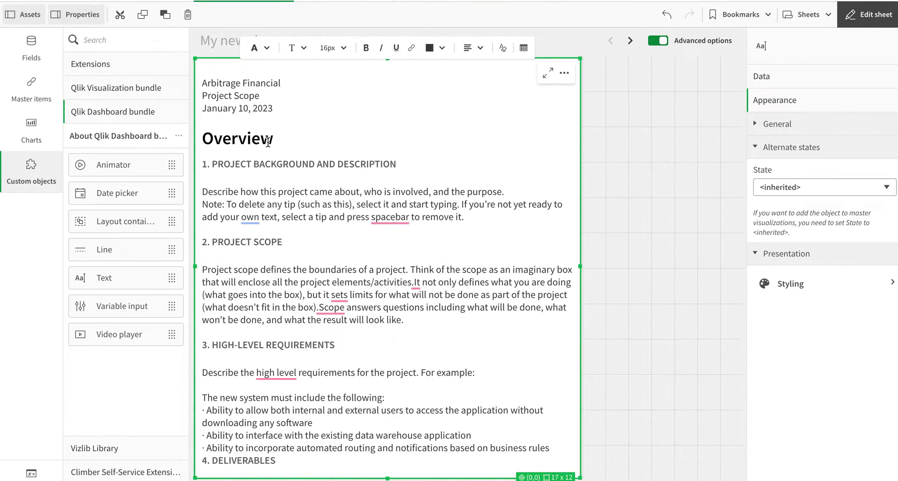
pyautogui.press('ctrl+super+Left')
pyautogui.hotkey('ctrl', 'a')
pyautogui.scroll(10, 257, 146)
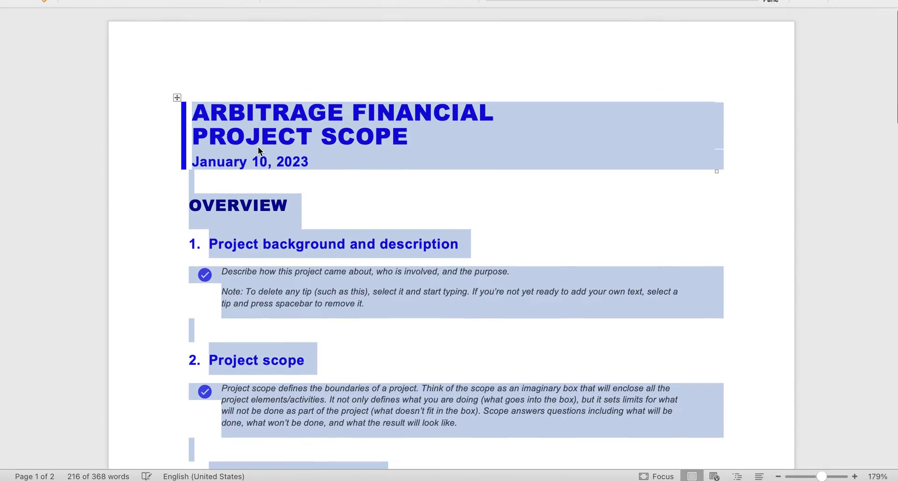
# Switch back to the Qlik sheet and give the Overview heading a custom medium blue font color.
pyautogui.press('ctrl+super+Right')
pyautogui.moveTo(280, 139); pyautogui.dragTo(200, 140)
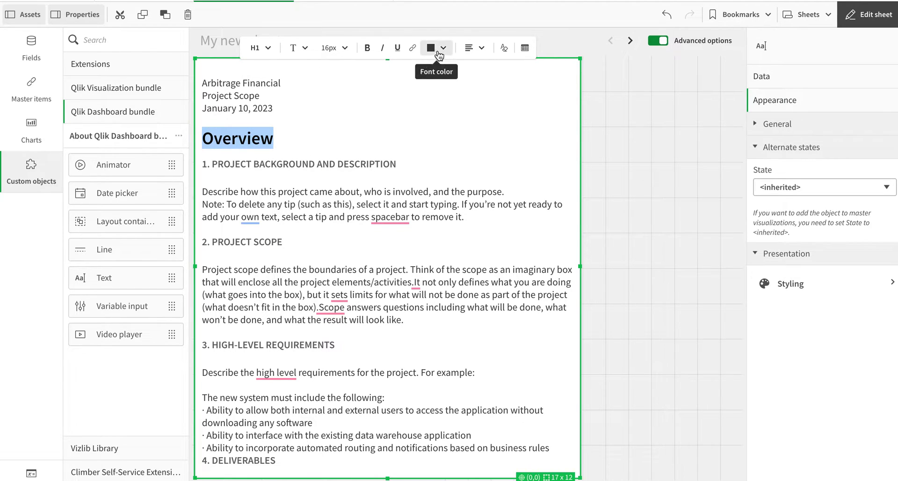
pyautogui.click(430, 47)
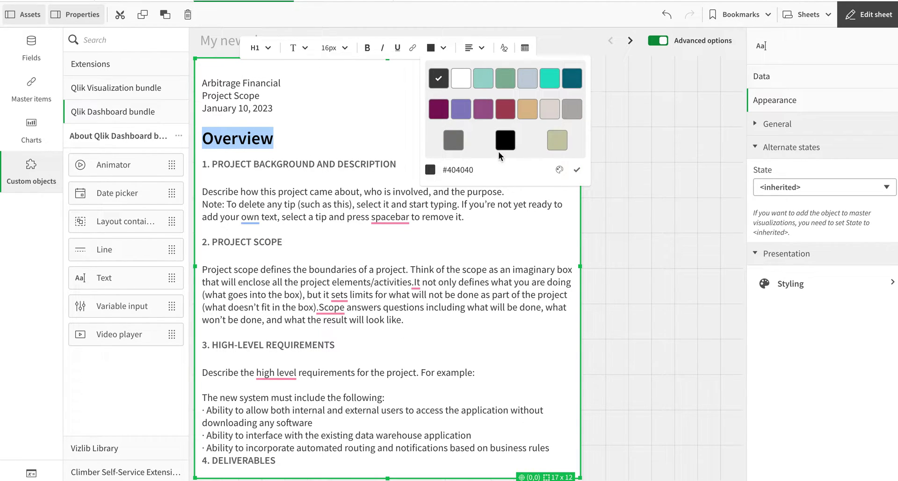
pyautogui.click(559, 169)
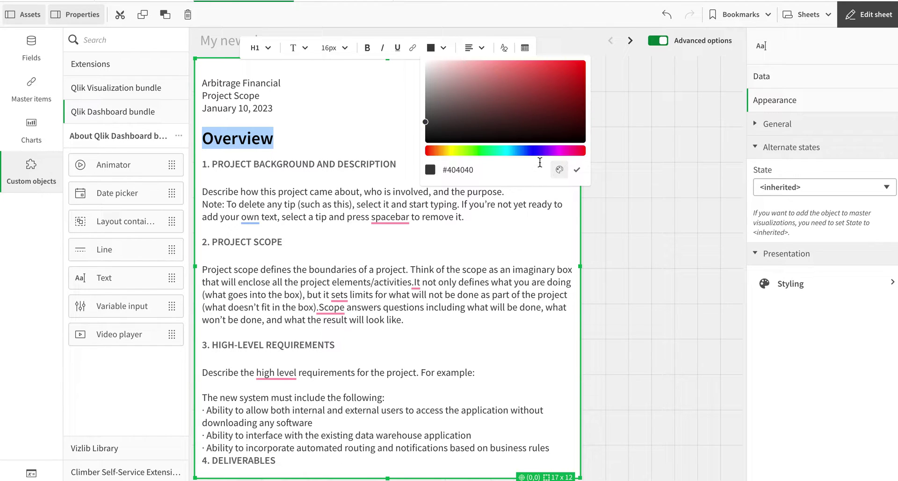
pyautogui.click(513, 151)
pyautogui.click(516, 151)
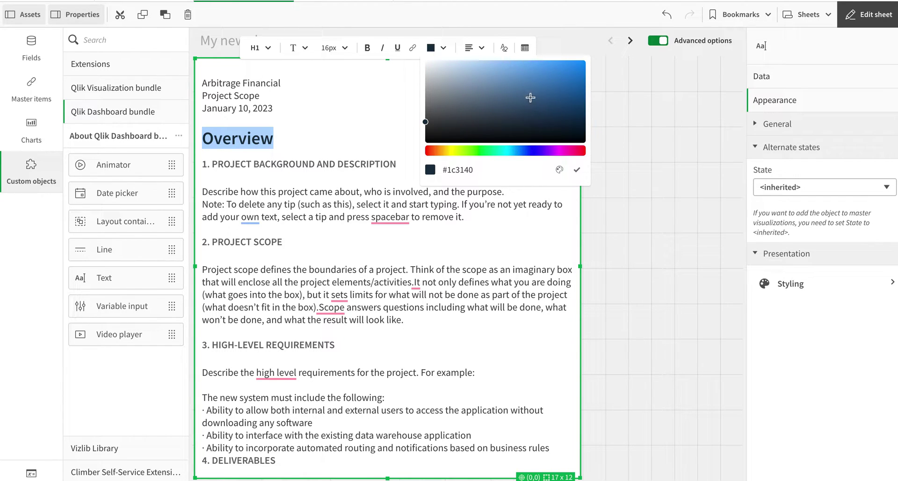
pyautogui.click(527, 92)
pyautogui.click(520, 75)
pyautogui.click(391, 216)
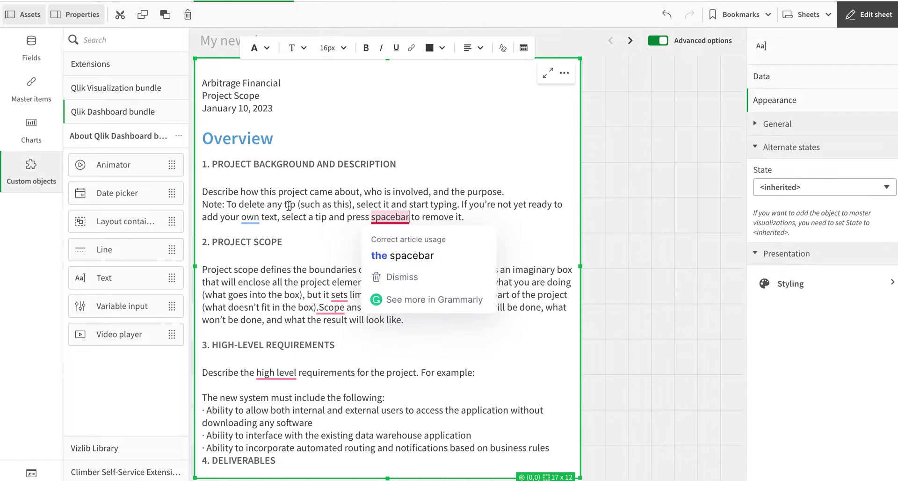
# Check the section heading colors in the source Word document against the text object.
pyautogui.scroll(-1, 260, 204)
pyautogui.moveTo(290, 206); pyautogui.dragTo(211, 205)
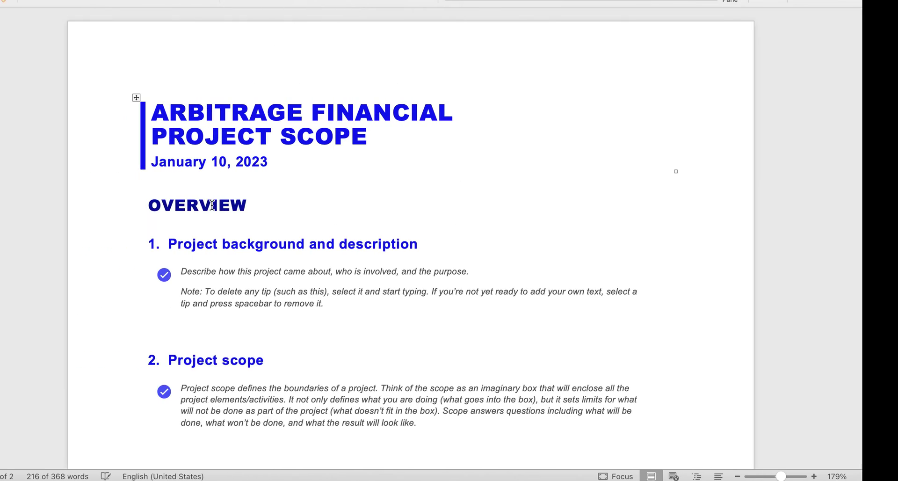
pyautogui.hotkey('ctrl', 'a')
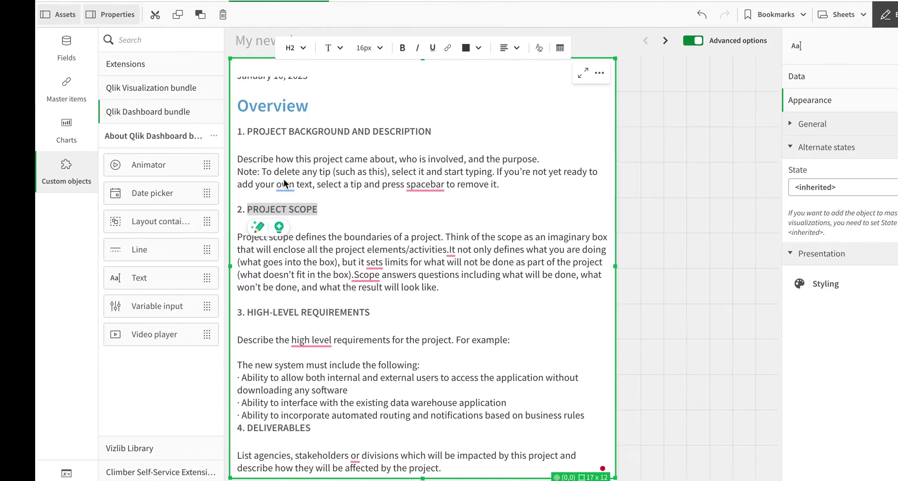
# Give the "1. PROJECT BACKGROUND AND DESCRIPTION" heading a custom vivid blue font color.
pyautogui.click(393, 158)
pyautogui.moveTo(403, 132); pyautogui.dragTo(200, 133)
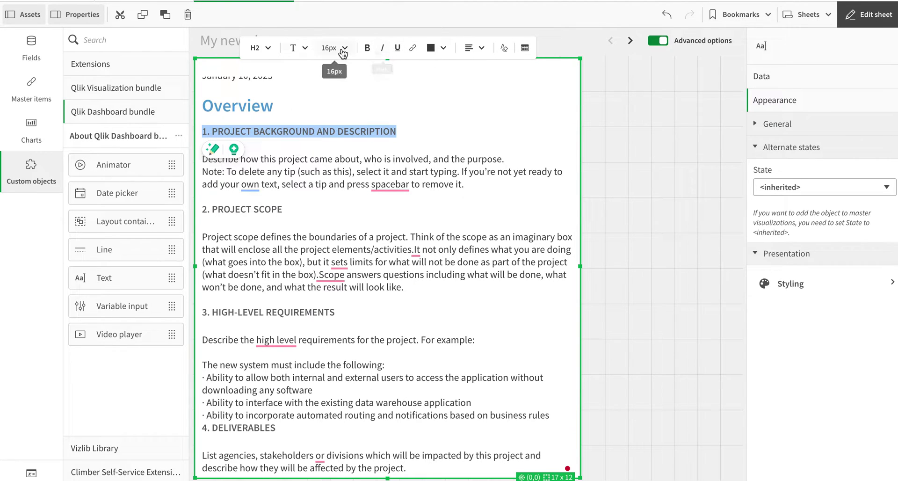
pyautogui.click(432, 47)
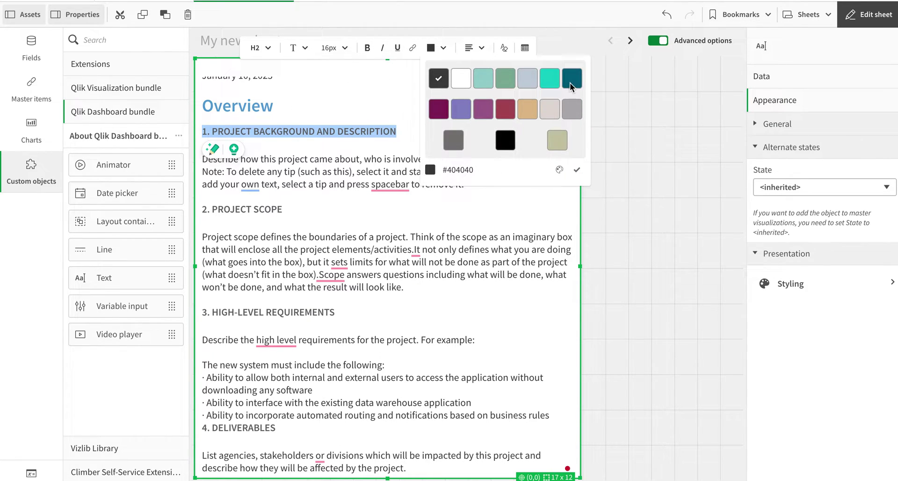
pyautogui.click(559, 170)
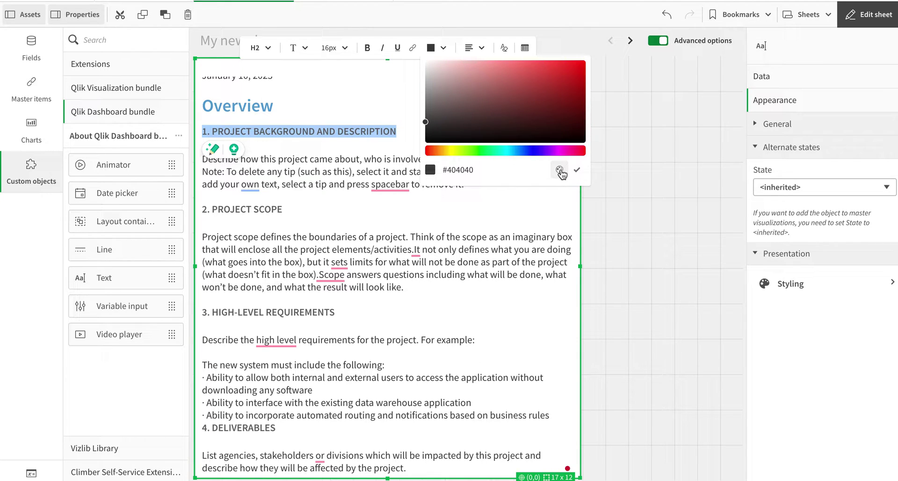
pyautogui.click(529, 152)
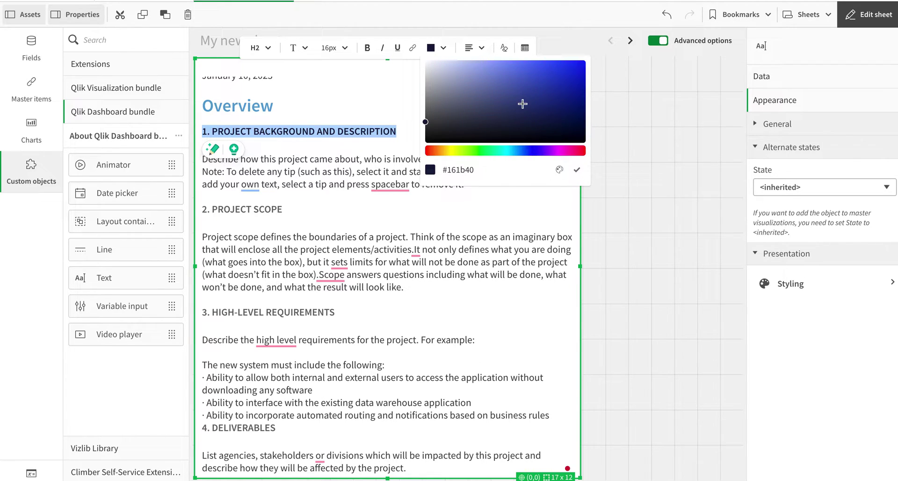
pyautogui.moveTo(429, 118)
pyautogui.mouseDown()
pyautogui.moveTo(423, 123)
pyautogui.moveTo(476, 84)
pyautogui.moveTo(520, 119)
pyautogui.mouseUp()
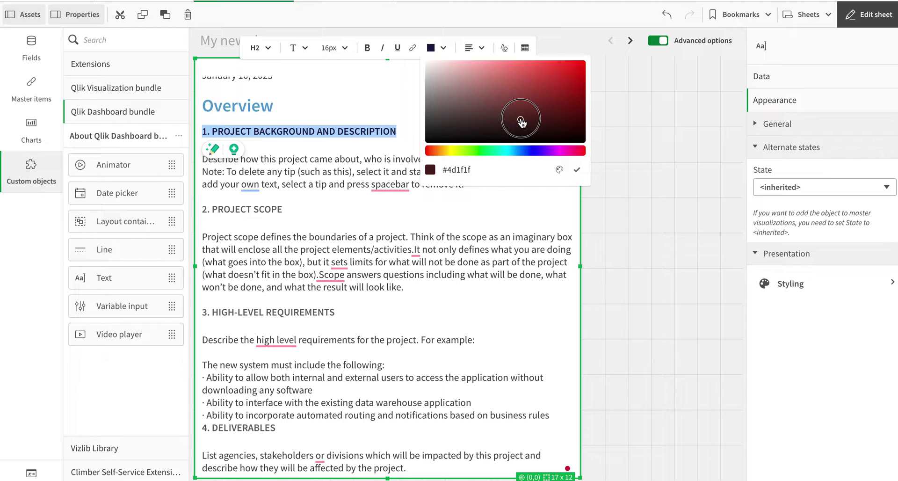
pyautogui.click(513, 151)
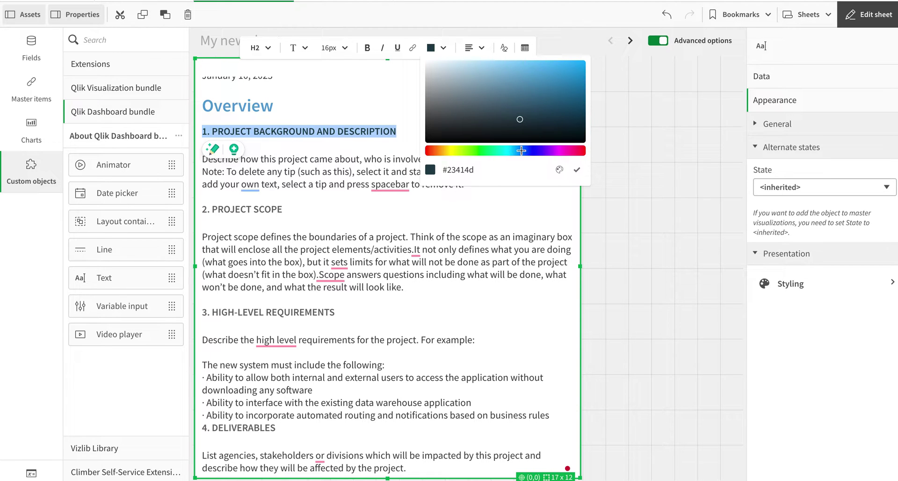
pyautogui.click(522, 150)
pyautogui.moveTo(515, 150); pyautogui.dragTo(527, 151)
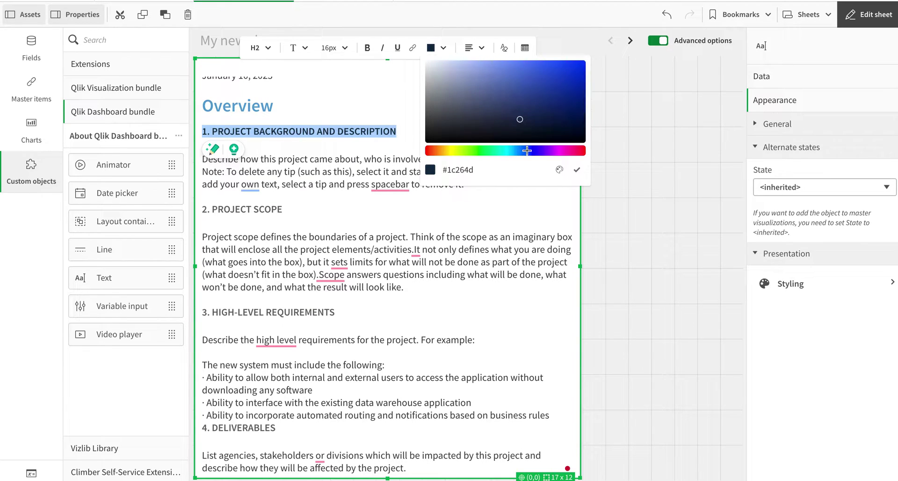
pyautogui.moveTo(521, 122)
pyautogui.mouseDown()
pyautogui.moveTo(517, 52)
pyautogui.moveTo(501, 64)
pyautogui.mouseUp()
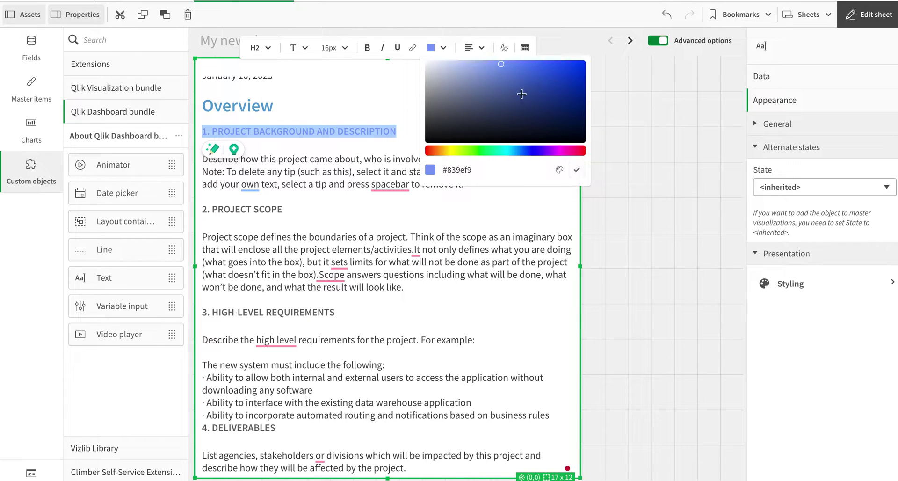
pyautogui.moveTo(502, 66); pyautogui.dragTo(575, 68)
pyautogui.click(579, 172)
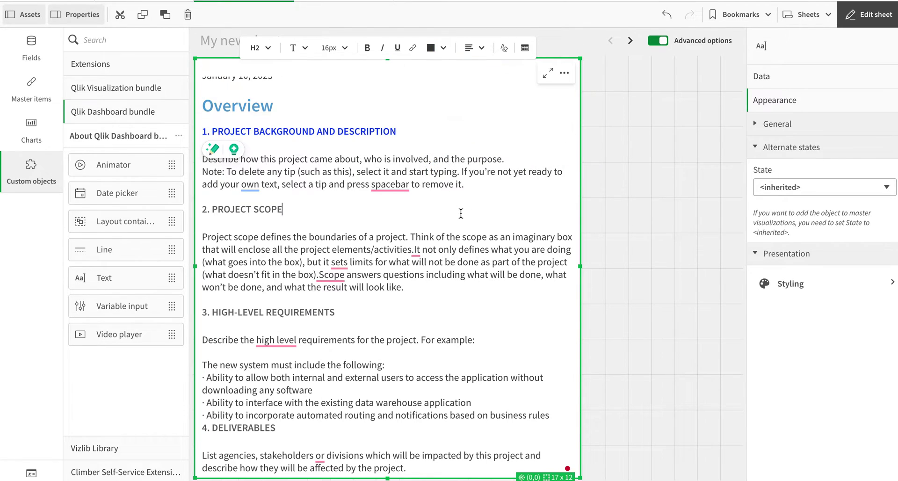
# Copy the font color code #0d3cef from the "1. PROJECT BACKGROUND AND DESCRIPTION" heading.
pyautogui.moveTo(287, 209); pyautogui.dragTo(200, 211)
pyautogui.click(438, 47)
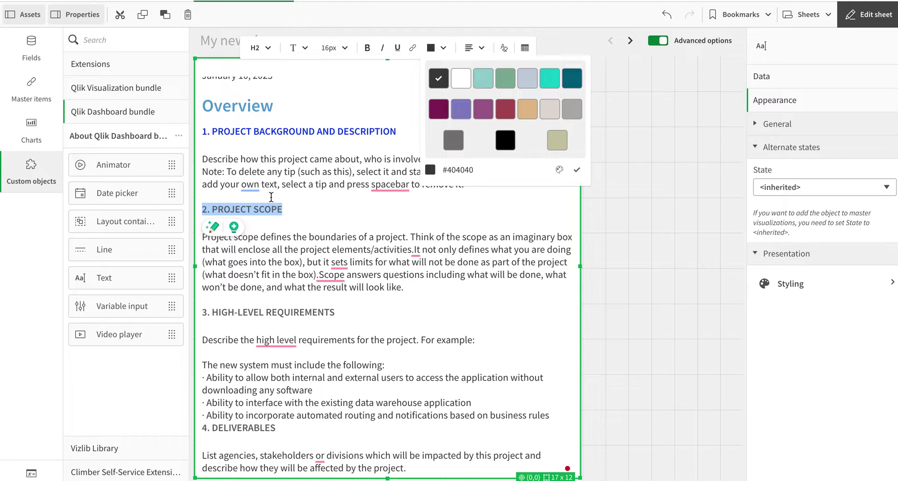
pyautogui.click(276, 128)
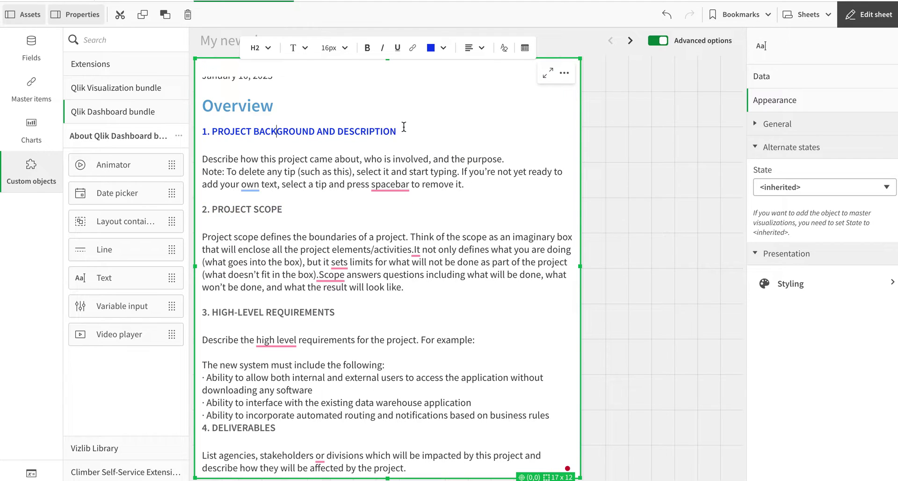
pyautogui.click(431, 48)
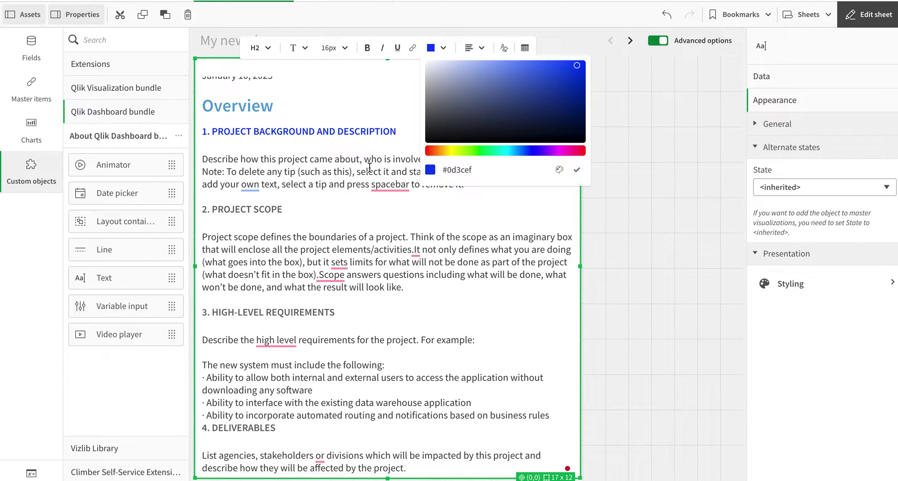
pyautogui.moveTo(502, 169); pyautogui.dragTo(432, 171)
pyautogui.hotkey('ctrl', 'c')
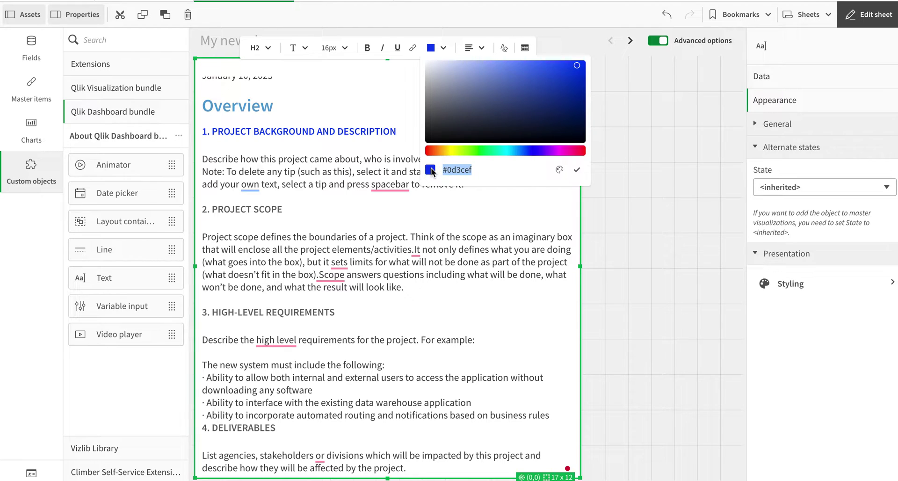
# Try to select the "2. PROJECT SCOPE" and "3. HIGH-LEVEL REQUIREMENTS" headings at the same time.
pyautogui.click(253, 214)
pyautogui.moveTo(297, 209); pyautogui.dragTo(211, 209)
pyautogui.moveTo(341, 315); pyautogui.dragTo(184, 313)
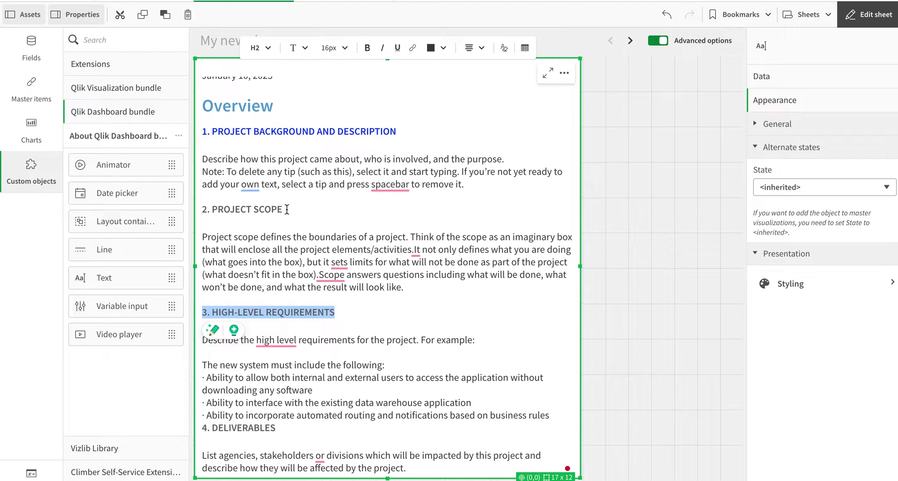
pyautogui.moveTo(287, 209); pyautogui.dragTo(187, 208)
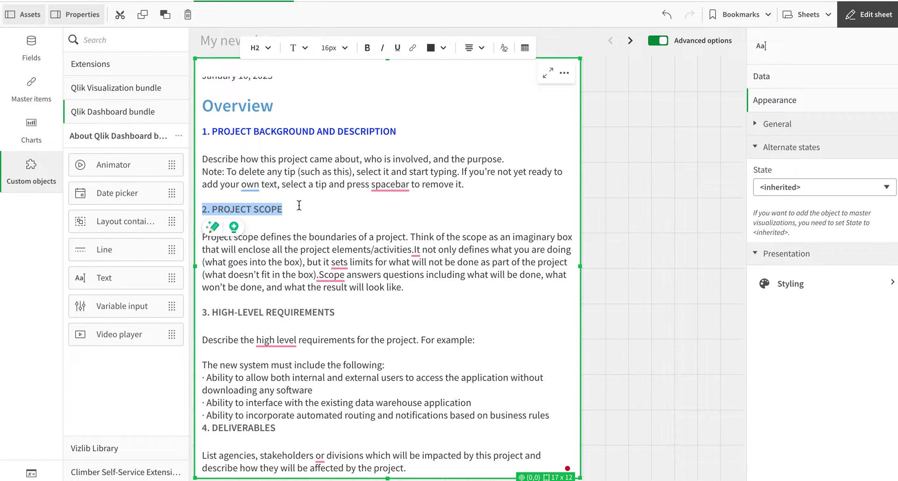
pyautogui.rightClick(351, 308)
pyautogui.click(232, 313)
pyautogui.rightClick(233, 314)
pyautogui.click(205, 313)
pyautogui.rightClick(204, 313)
pyautogui.click(311, 257)
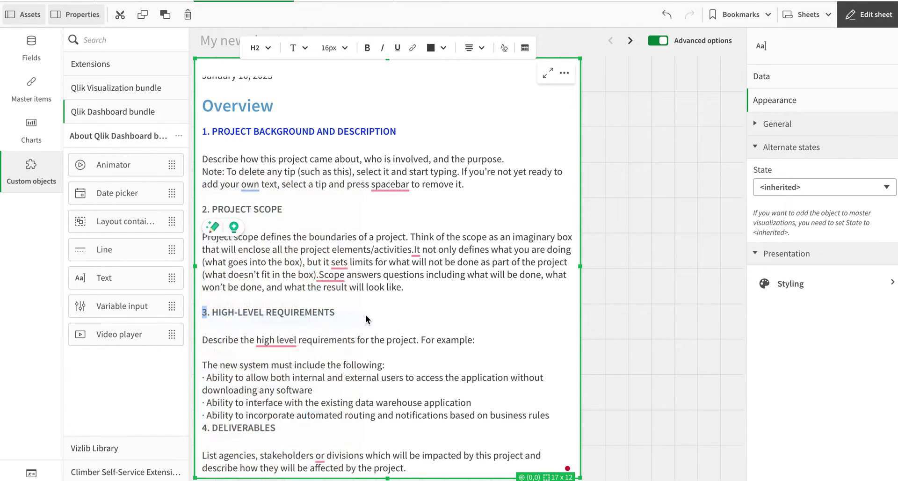
pyautogui.rightClick(408, 317)
pyautogui.click(348, 316)
pyautogui.click(347, 316)
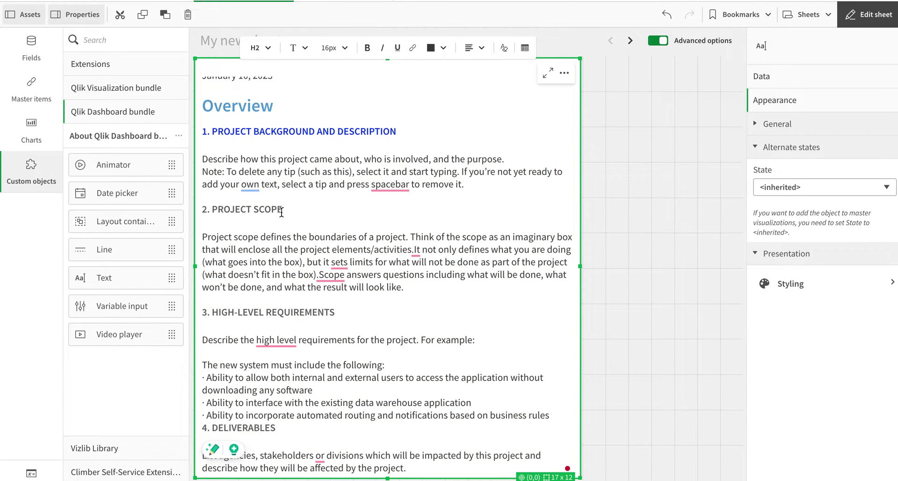
# Set the font color of the "2. PROJECT SCOPE" heading to the copied code #0d3cef.
pyautogui.moveTo(291, 214); pyautogui.dragTo(204, 209)
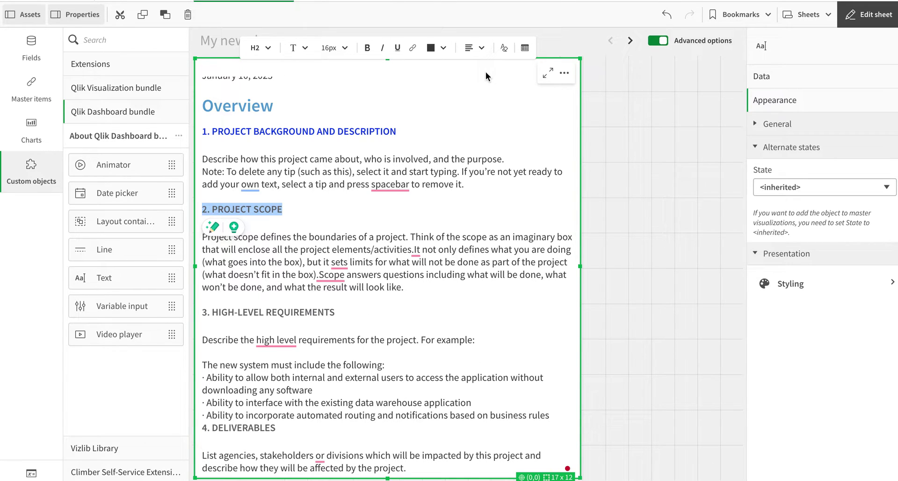
pyautogui.click(444, 53)
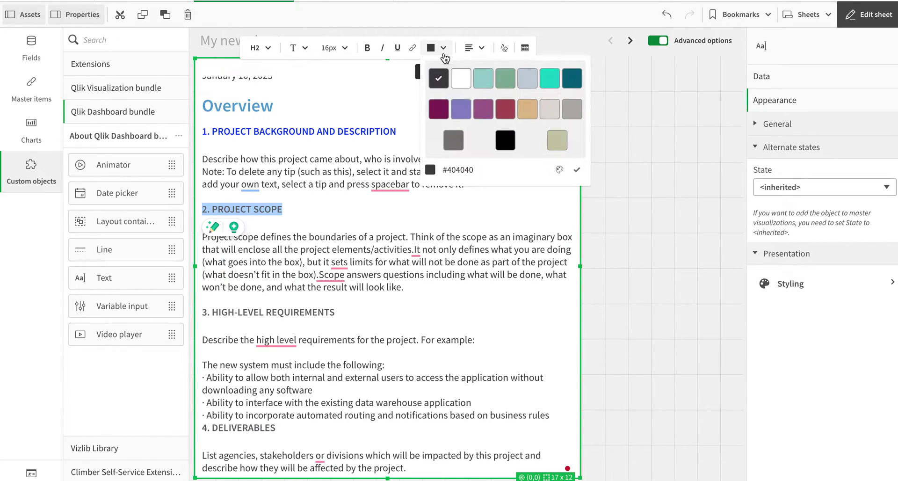
pyautogui.click(474, 169)
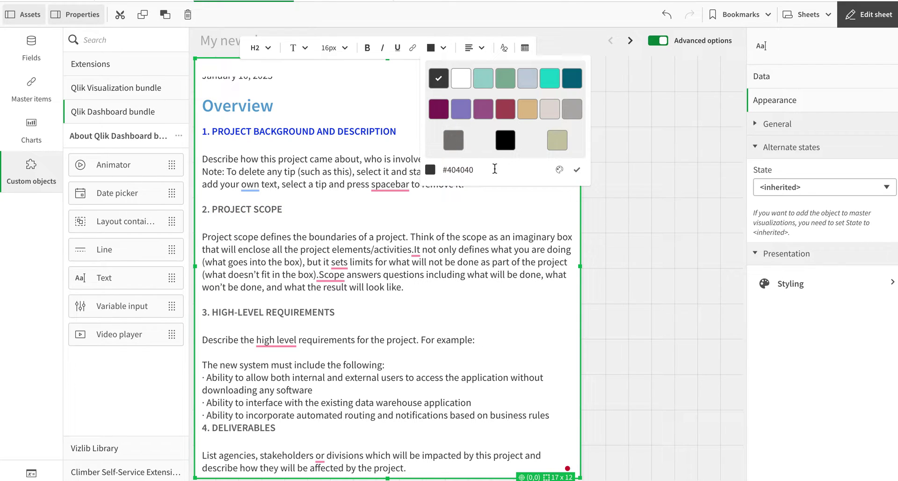
pyautogui.click(379, 172)
pyautogui.hotkey('ctrl', 'v')
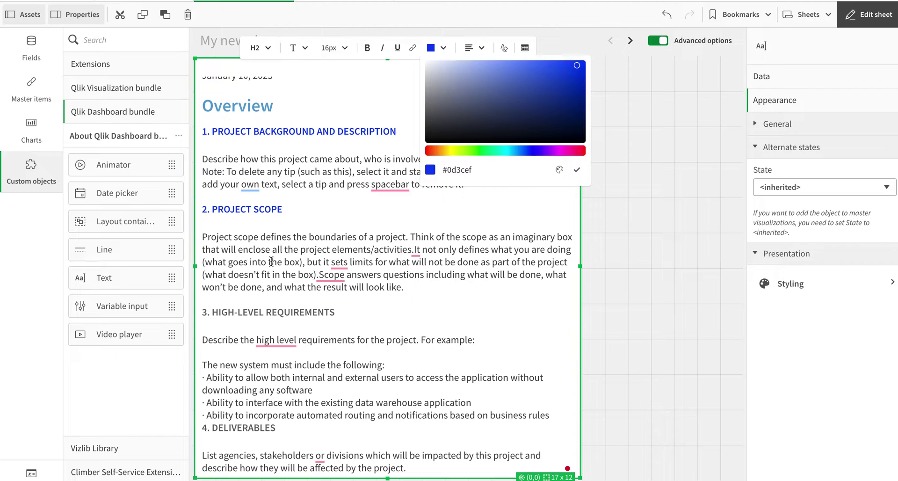
# Apply the font color #0d3cef to the "HIGH-LEVEL REQUIREMENTS" words of the third section heading.
pyautogui.click(351, 314)
pyautogui.moveTo(351, 314); pyautogui.dragTo(211, 308)
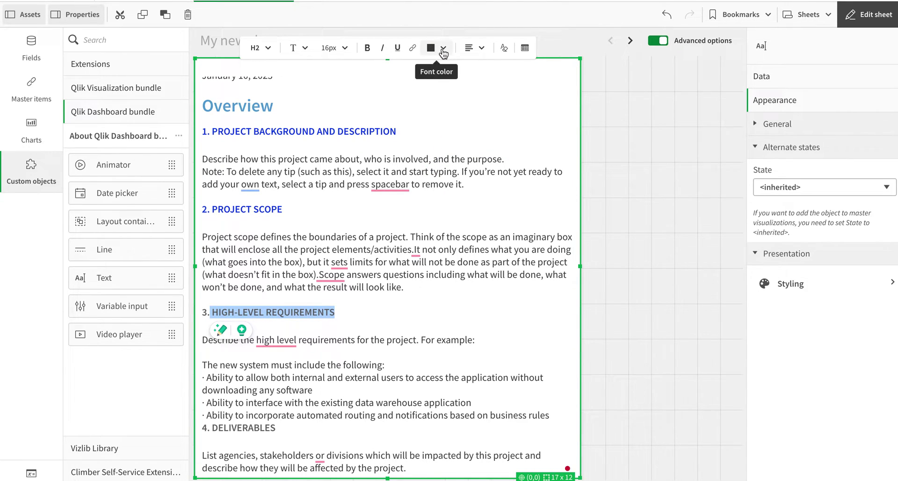
pyautogui.click(431, 48)
pyautogui.click(478, 171)
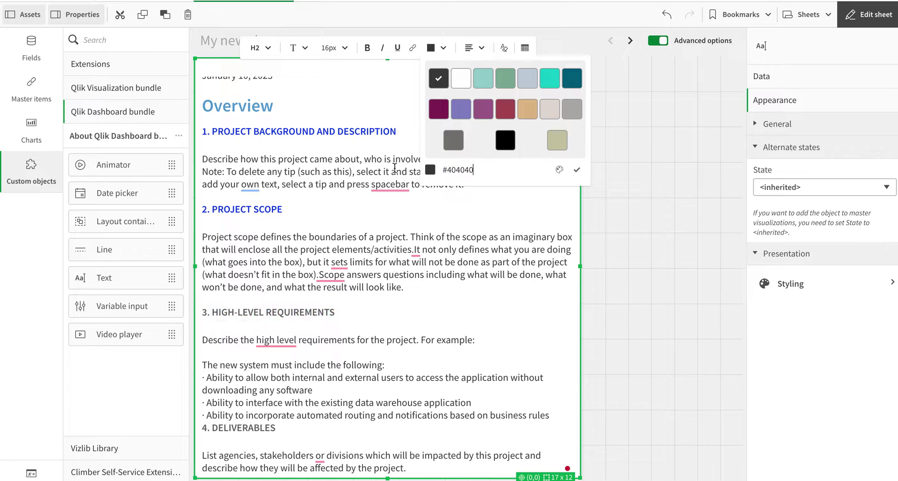
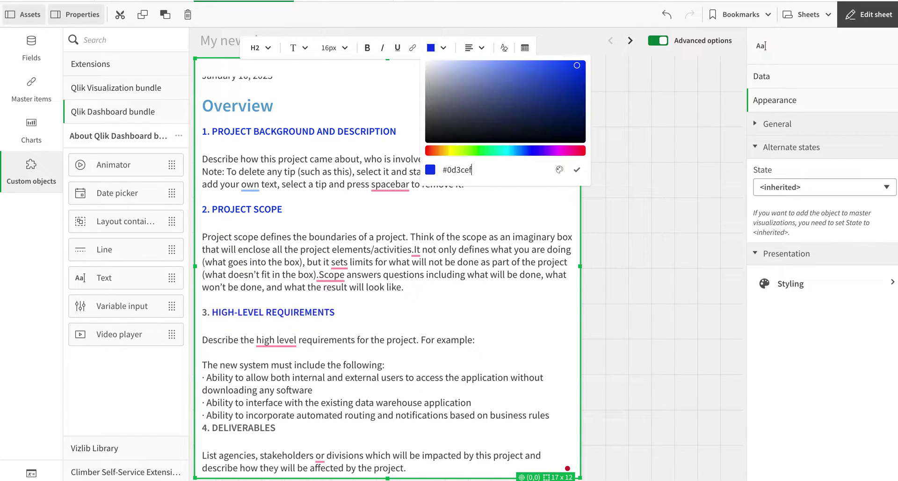
pyautogui.click(577, 173)
pyautogui.click(576, 173)
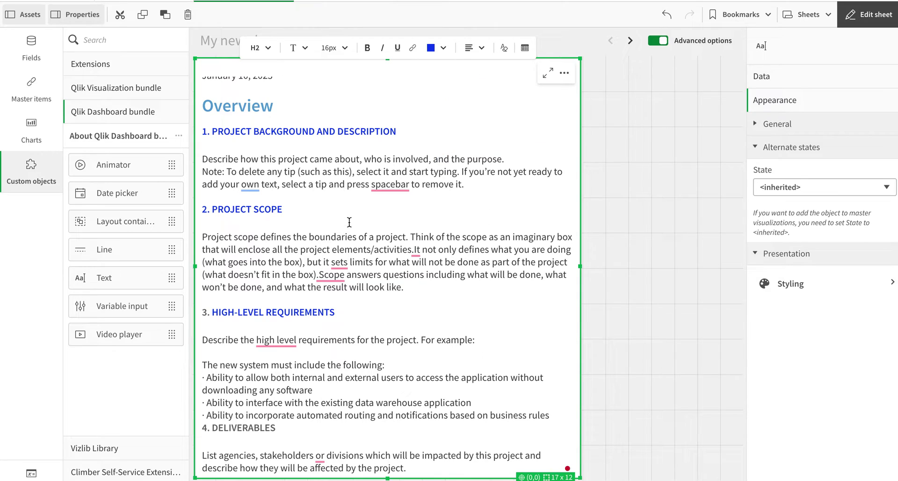
# Format the paragraph starting "Note: To delete any tip" under the first section heading as a Quote.
pyautogui.moveTo(202, 172); pyautogui.dragTo(476, 183)
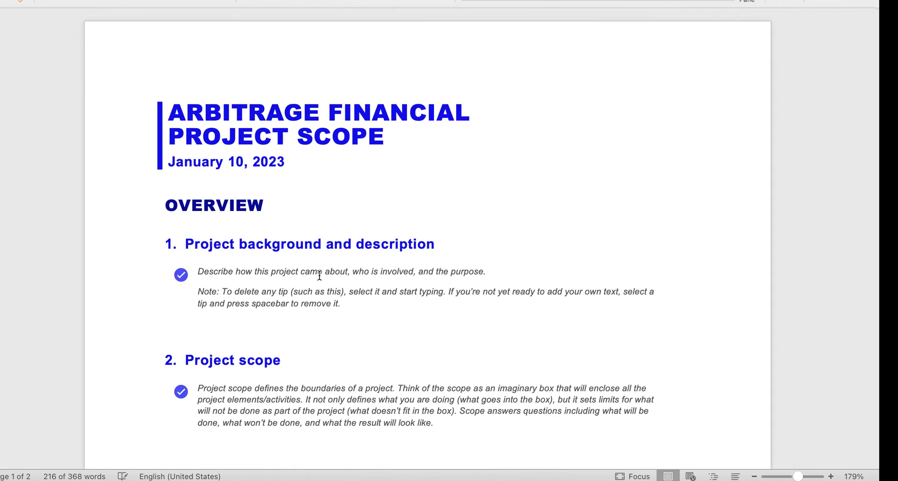
pyautogui.press('super+a')
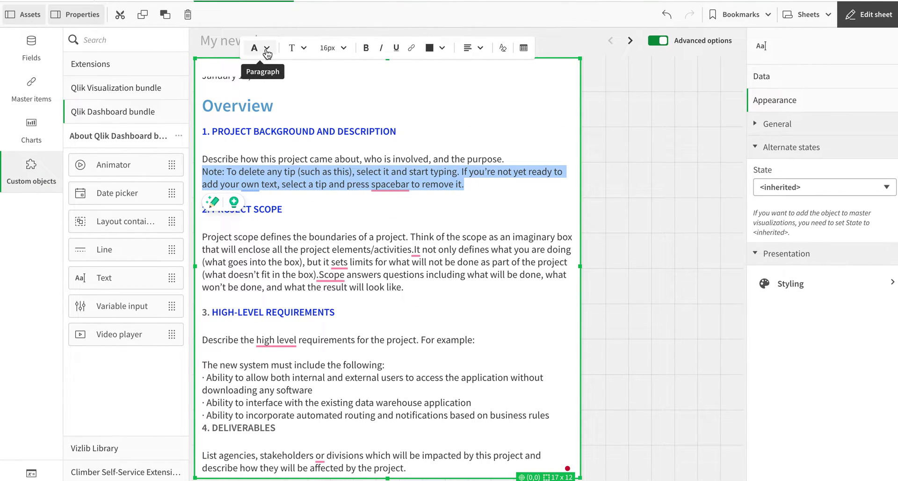
pyautogui.click(266, 49)
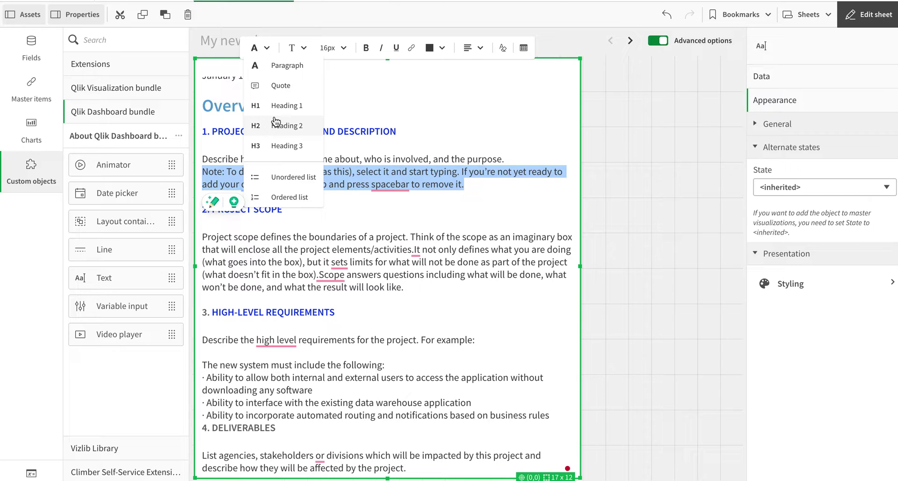
pyautogui.click(281, 85)
pyautogui.click(261, 176)
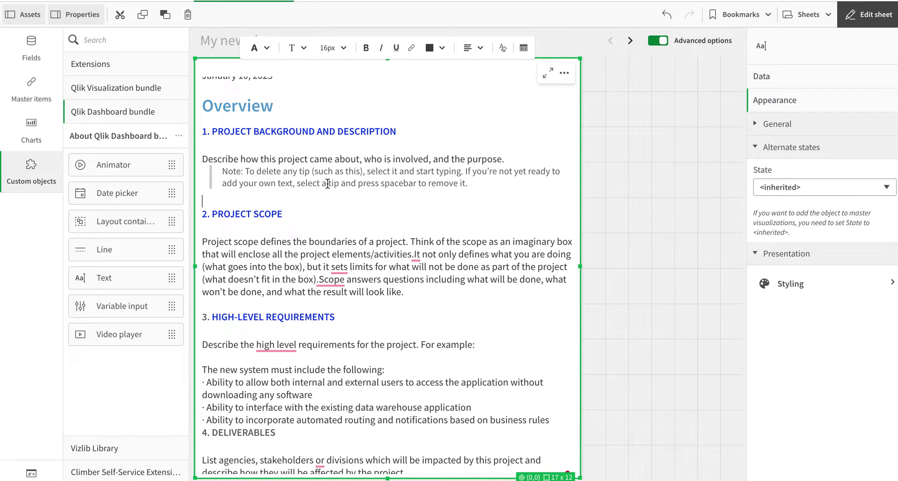
pyautogui.scroll(-1, 327, 183)
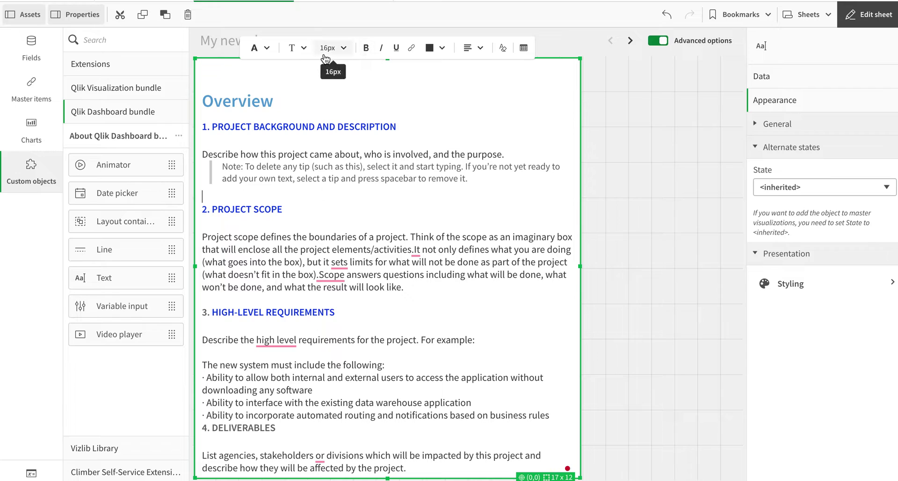
pyautogui.click(297, 47)
pyautogui.scroll(-1, 306, 152)
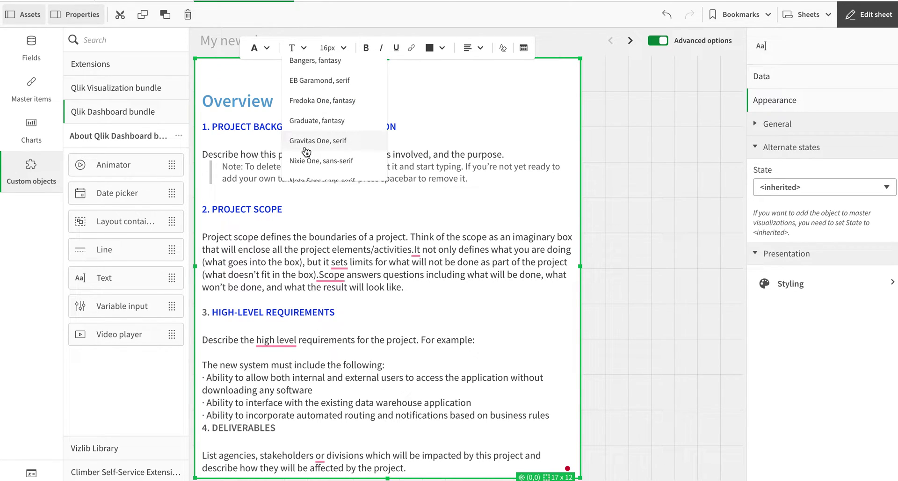
pyautogui.scroll(-5, 306, 152)
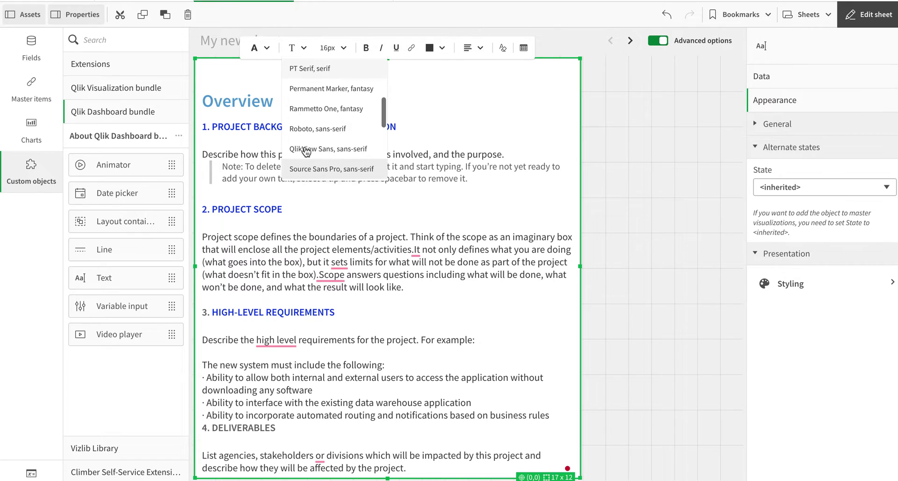
pyautogui.click(344, 205)
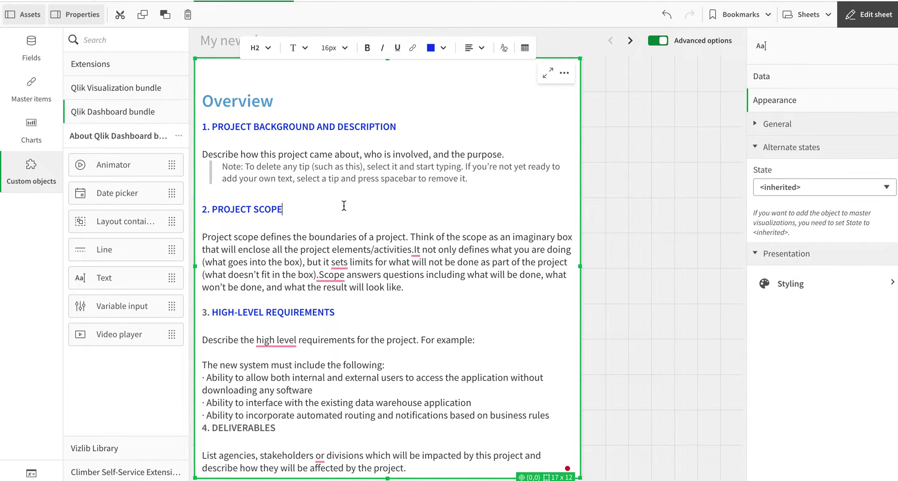
# Remove the pasted bullet characters and their spaces before the three "Ability to" lines in the high-level requirements section.
pyautogui.click(209, 380)
pyautogui.press('BackSpace')
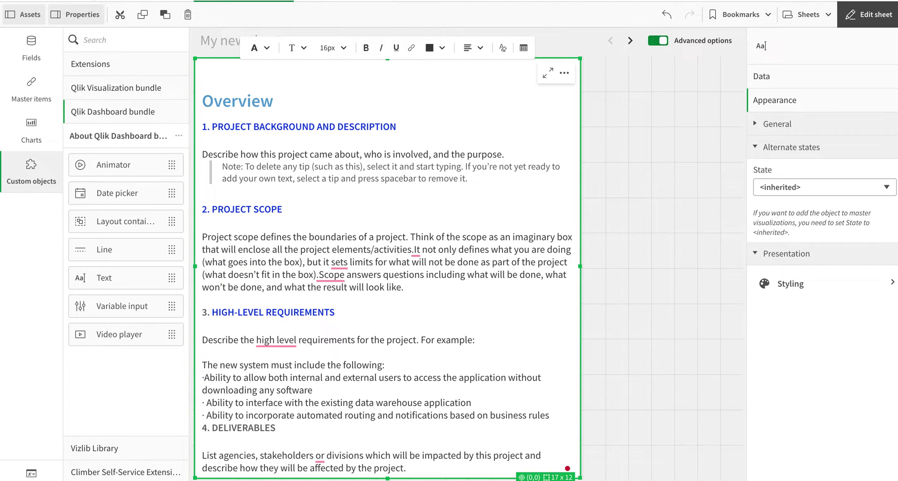
pyautogui.click(206, 403)
pyautogui.press('BackSpace')
pyautogui.press('BackSpace')
pyautogui.press('BackSpace')
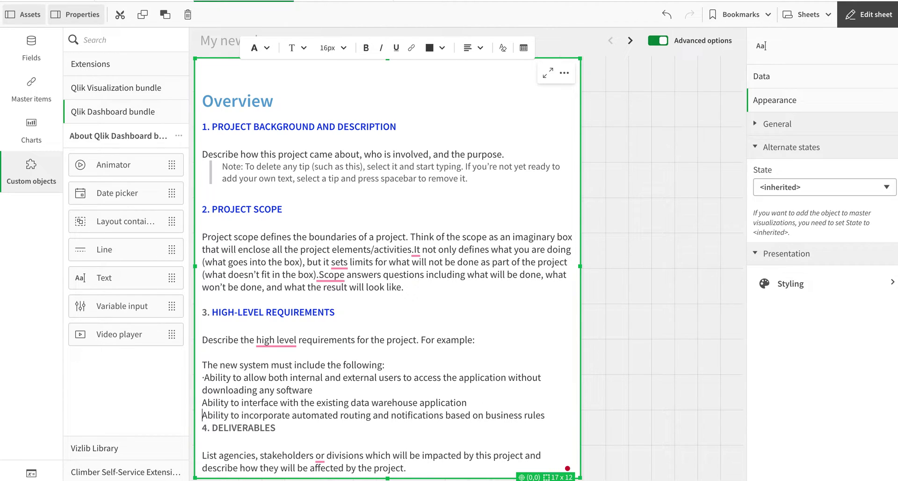
pyautogui.press('BackSpace')
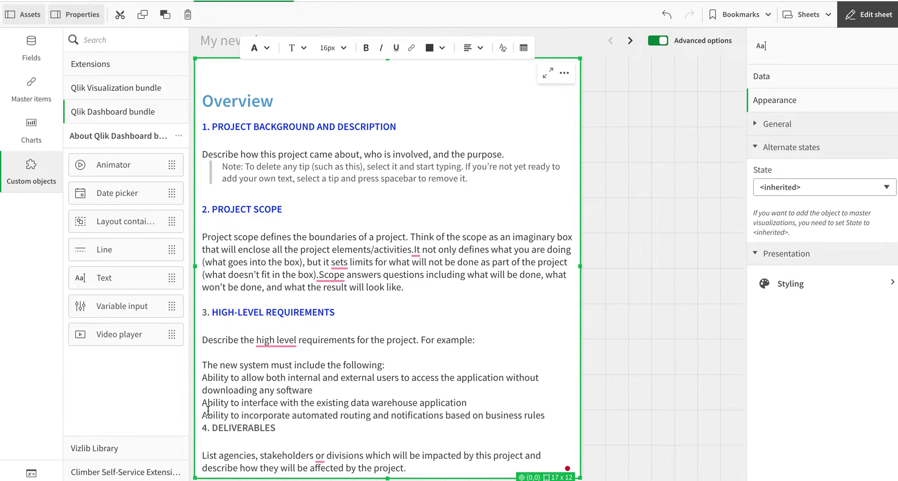
# Format each of the three "Ability to" lines under high-level requirements as an unordered list item.
pyautogui.moveTo(203, 376); pyautogui.dragTo(558, 415)
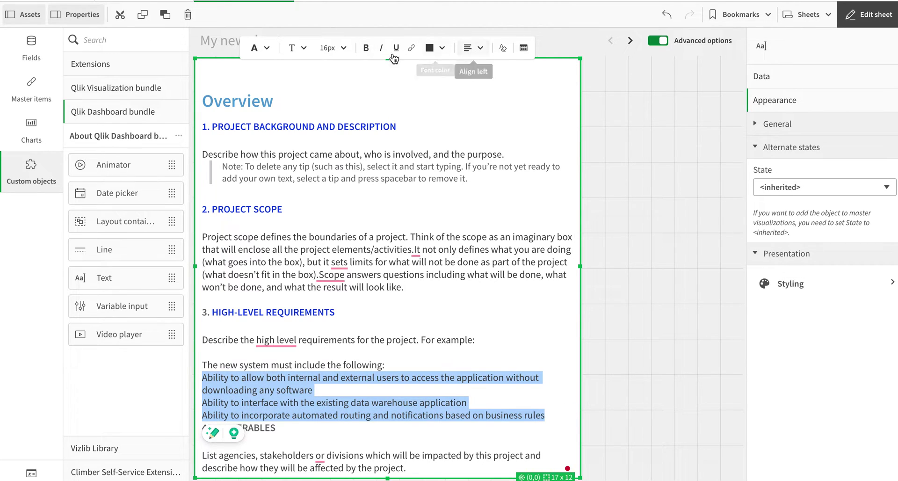
pyautogui.click(272, 55)
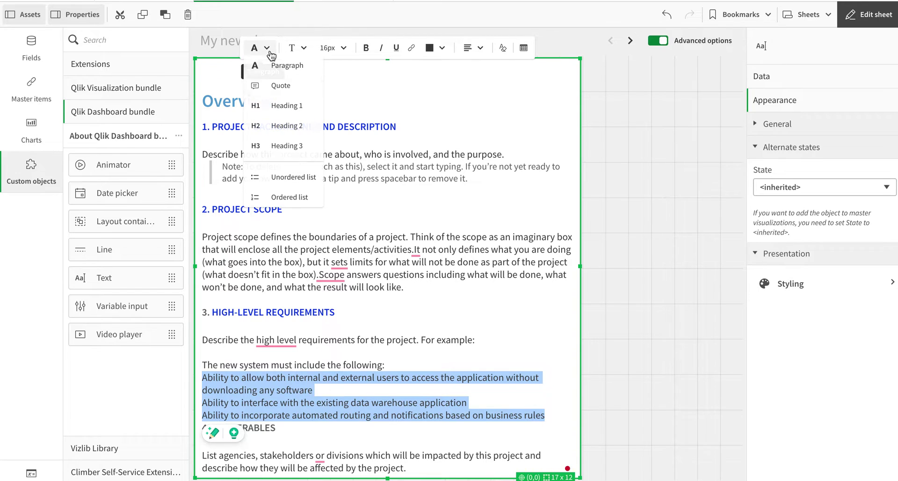
pyautogui.click(273, 181)
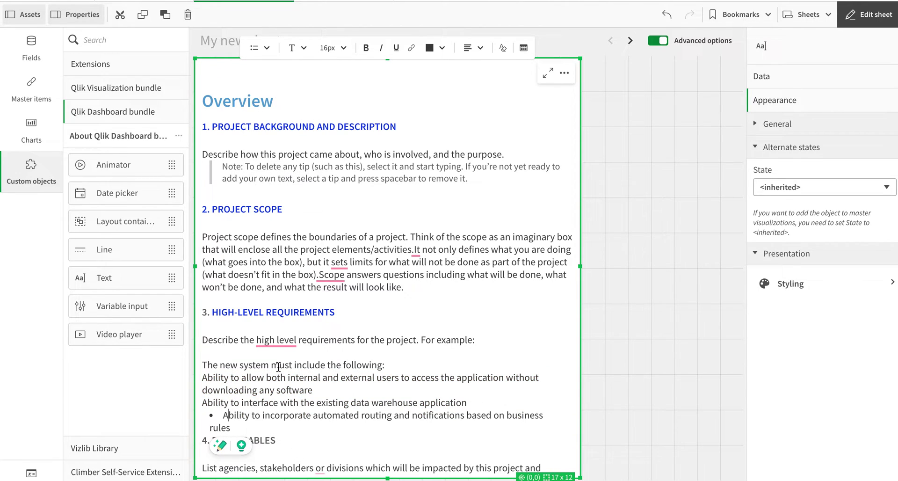
pyautogui.click(204, 403)
pyautogui.click(260, 47)
pyautogui.click(290, 177)
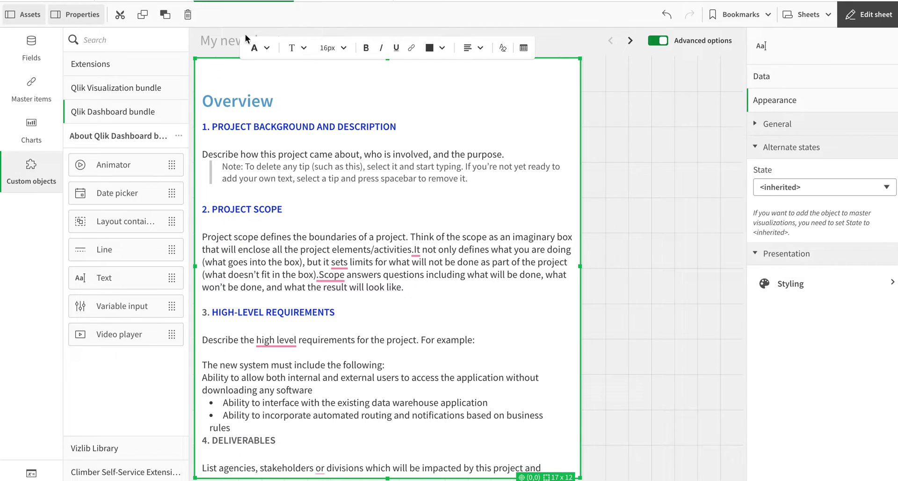
pyautogui.click(260, 47)
pyautogui.click(271, 177)
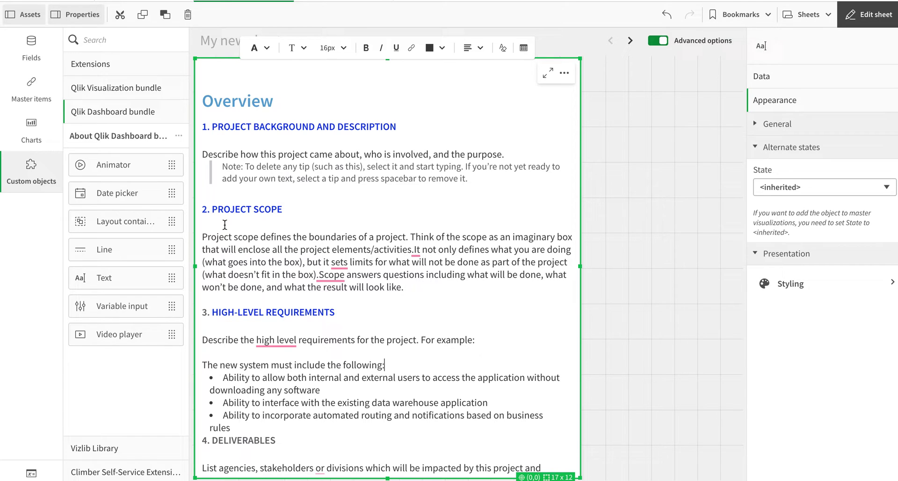
# Try to format the "Describe the high level requirements" and "The new system must include" lines together as an ordered list.
pyautogui.scroll(-1, 206, 281)
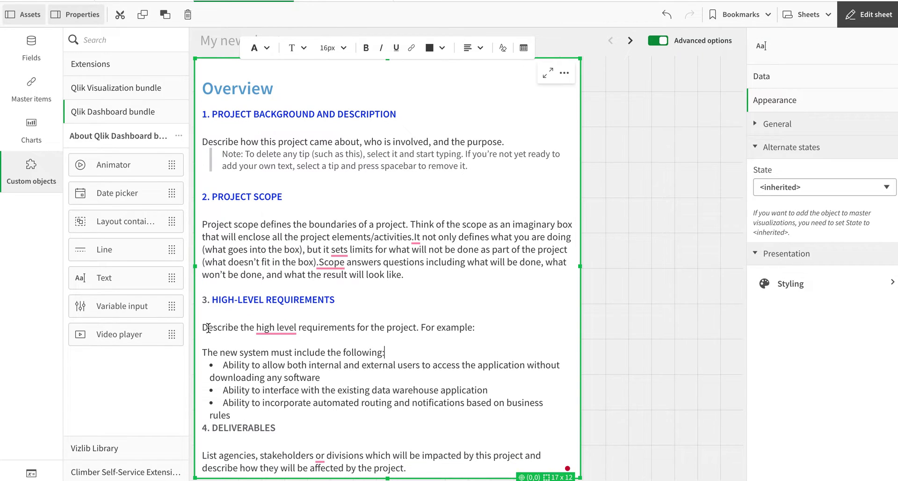
pyautogui.press('Escape')
pyautogui.moveTo(209, 327); pyautogui.dragTo(239, 352)
pyautogui.moveTo(384, 351); pyautogui.dragTo(305, 323)
pyautogui.doubleClick(306, 326)
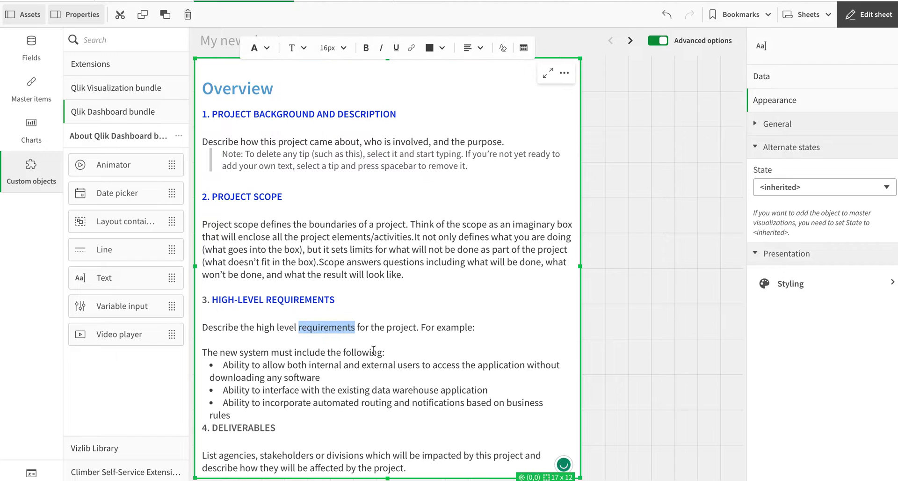
pyautogui.moveTo(384, 353); pyautogui.dragTo(202, 326)
pyautogui.click(260, 48)
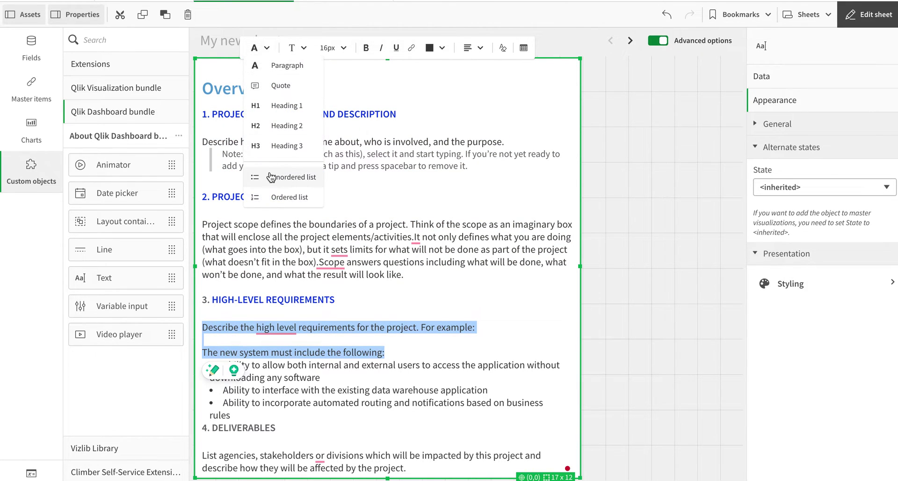
pyautogui.click(279, 198)
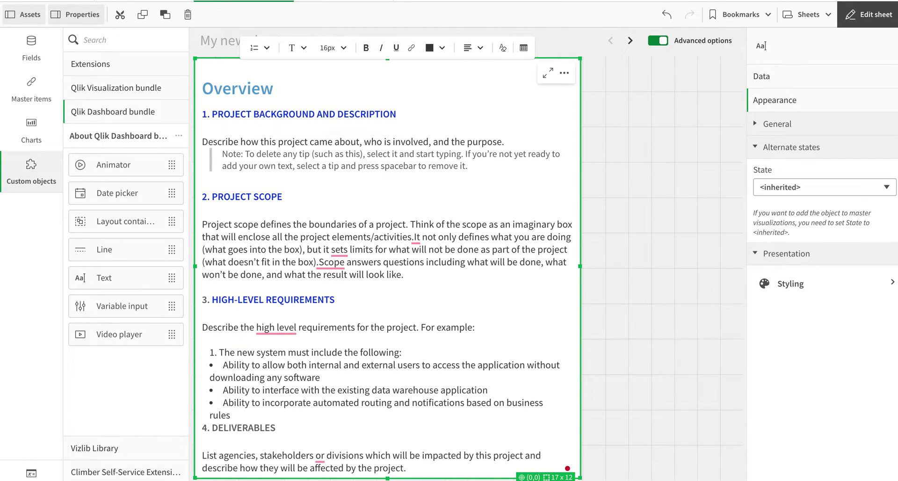
# Remove the numbering from "The new system must include the following:" and delete the blank line above it.
pyautogui.press('BackSpace')
pyautogui.press('BackSpace')
pyautogui.press('Return')
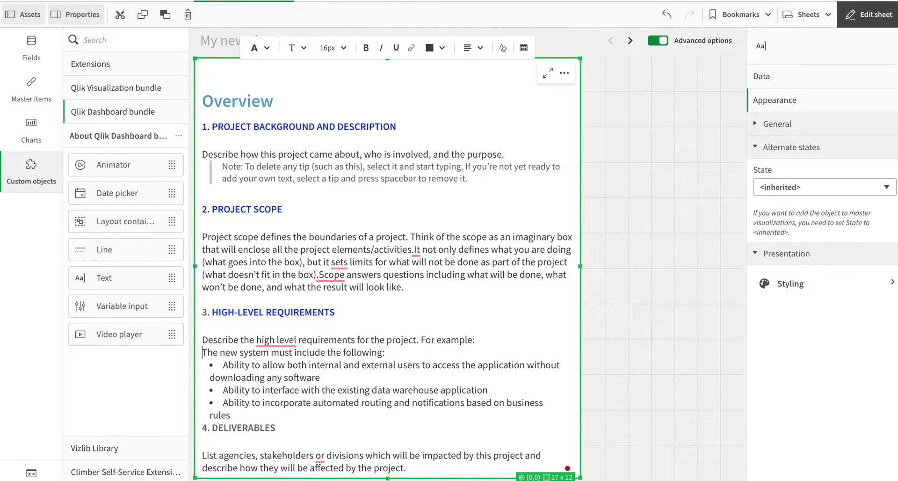
# Format the "Describe the high level requirements" and "The new system must include the following:" lines individually as ordered list items.
pyautogui.click(261, 47)
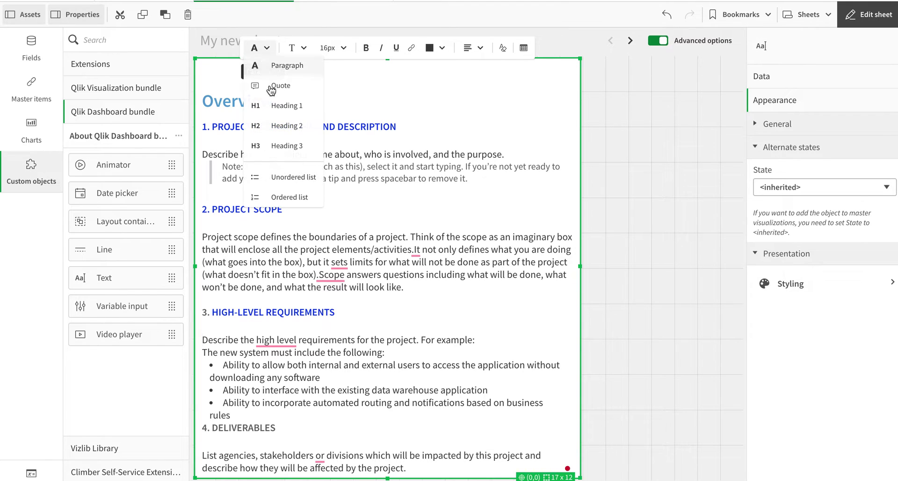
pyautogui.click(275, 198)
pyautogui.click(203, 353)
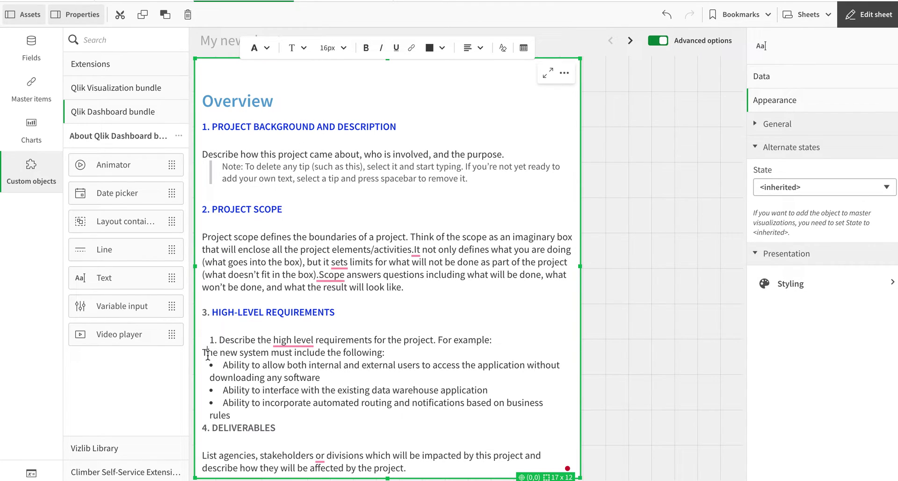
pyautogui.click(261, 47)
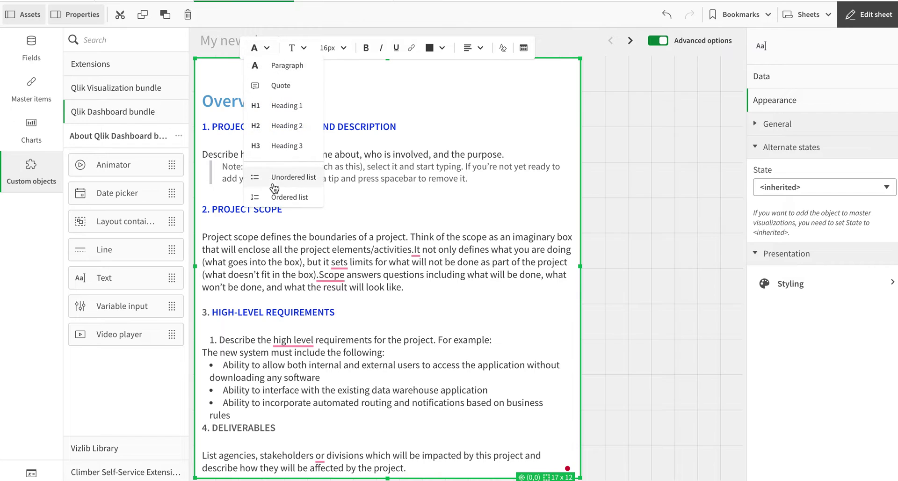
pyautogui.click(276, 199)
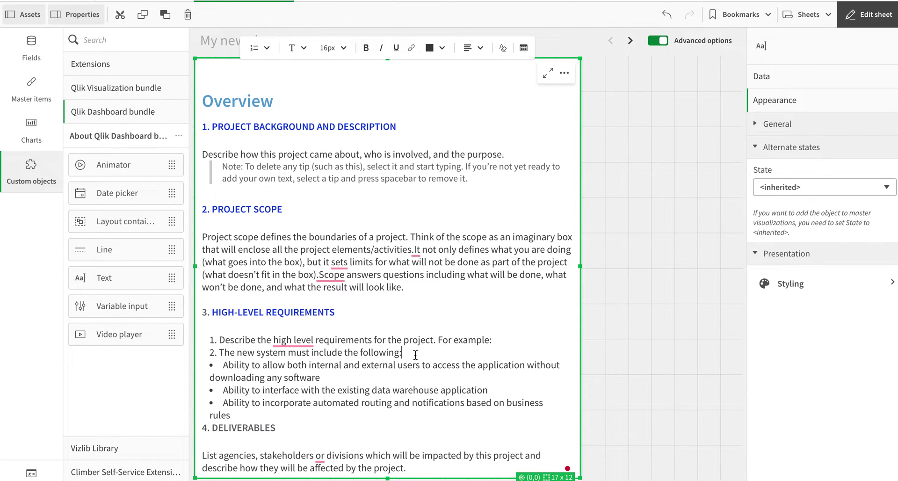
pyautogui.press('Return')
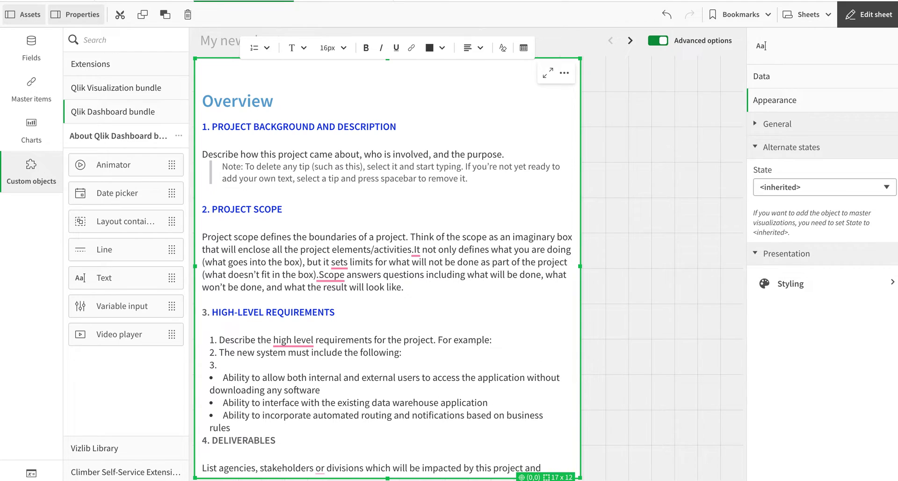
pyautogui.press('BackSpace')
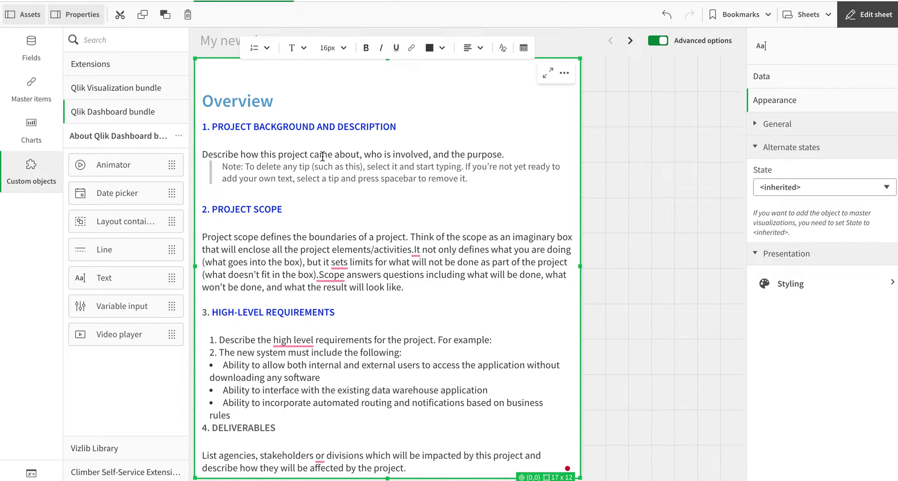
pyautogui.moveTo(203, 155); pyautogui.dragTo(259, 154)
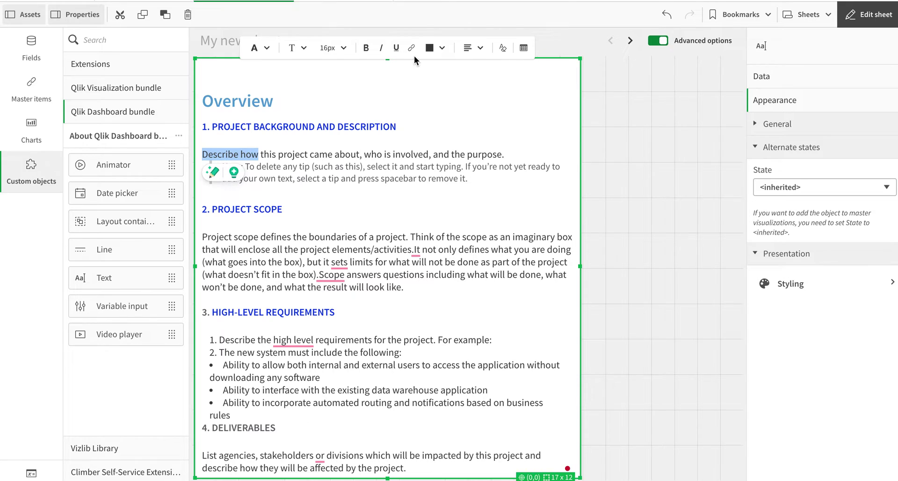
pyautogui.click(412, 48)
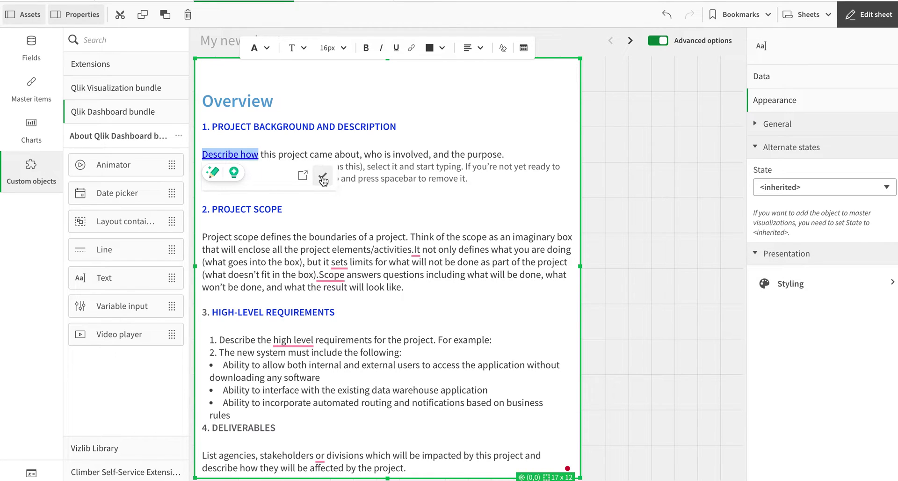
pyautogui.click(224, 155)
pyautogui.click(213, 172)
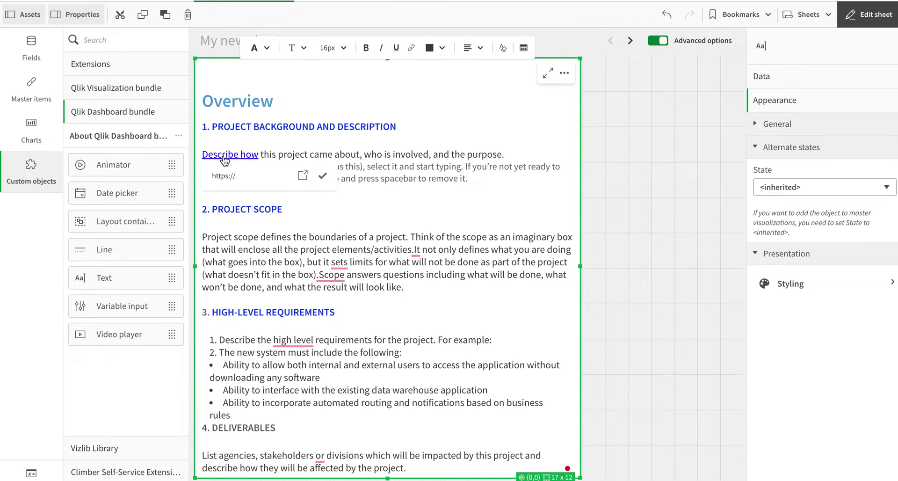
pyautogui.write('google.com')
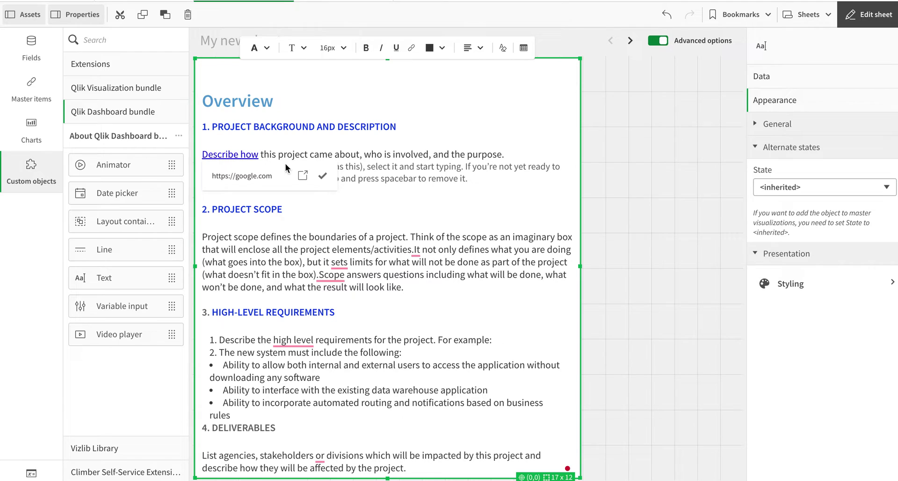
pyautogui.click(322, 175)
# Test the "Describe how" link by opening its target page, and return to the sheet.
pyautogui.click(237, 160)
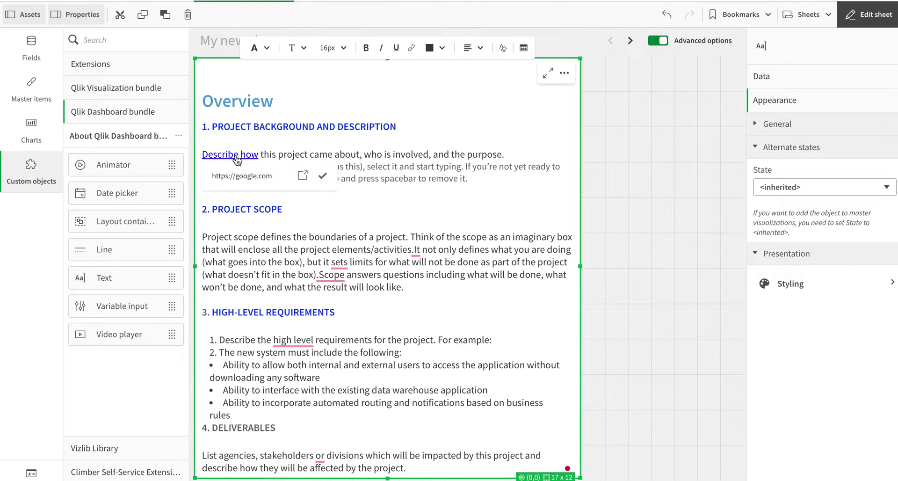
pyautogui.click(302, 176)
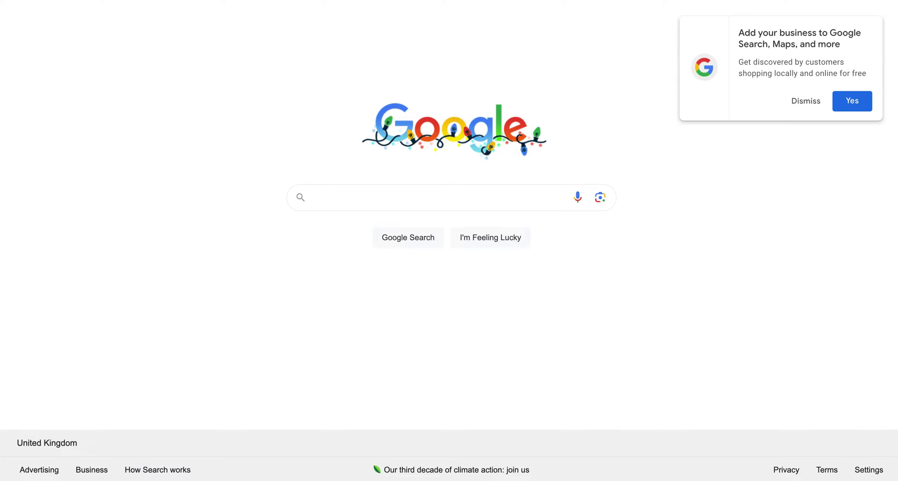
pyautogui.hotkey('ctrl', 'w')
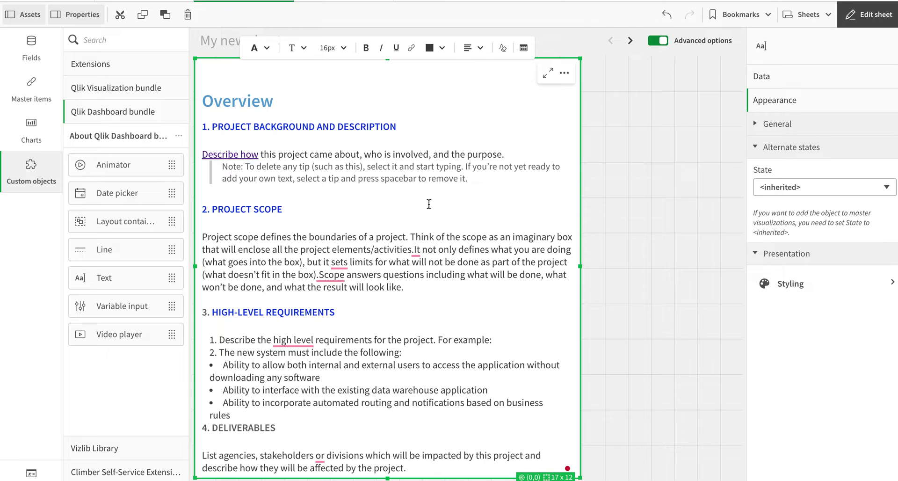
# Try center and right alignment on the project scope paragraph, and set it back to left alignment.
pyautogui.moveTo(202, 237); pyautogui.dragTo(405, 287)
pyautogui.click(482, 48)
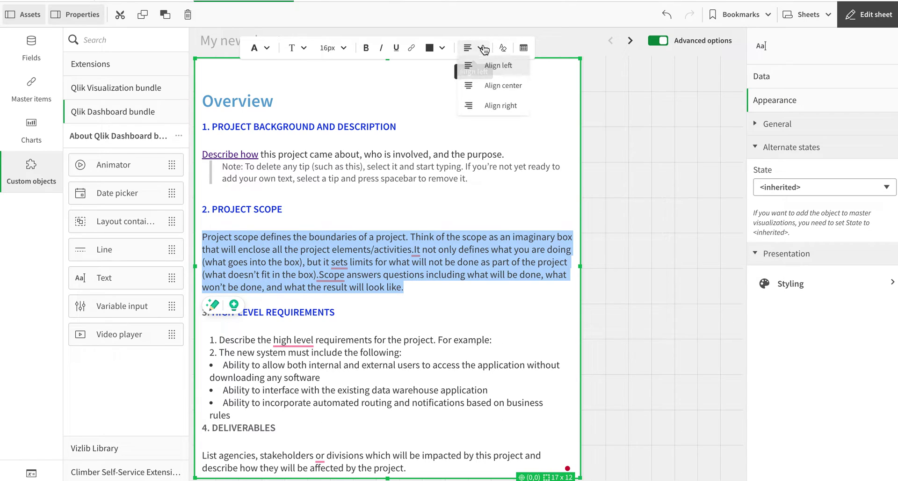
pyautogui.click(473, 85)
pyautogui.click(473, 47)
pyautogui.click(474, 104)
pyautogui.click(479, 48)
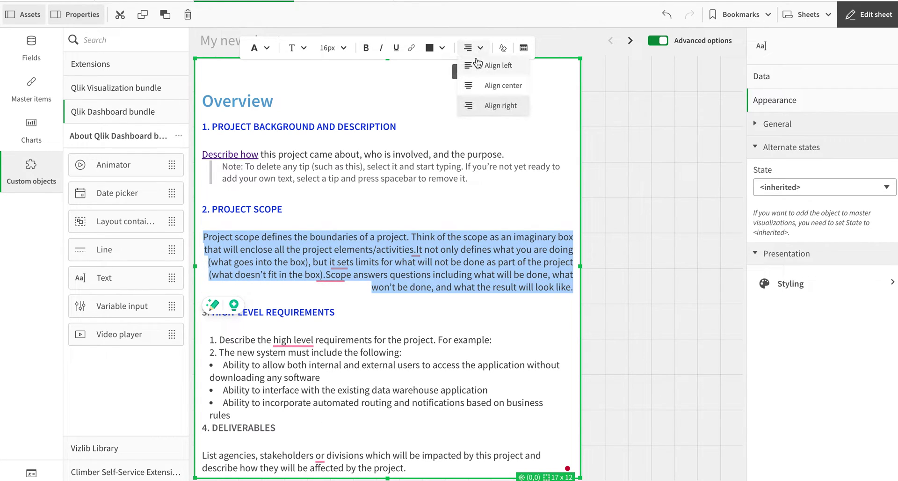
pyautogui.click(476, 66)
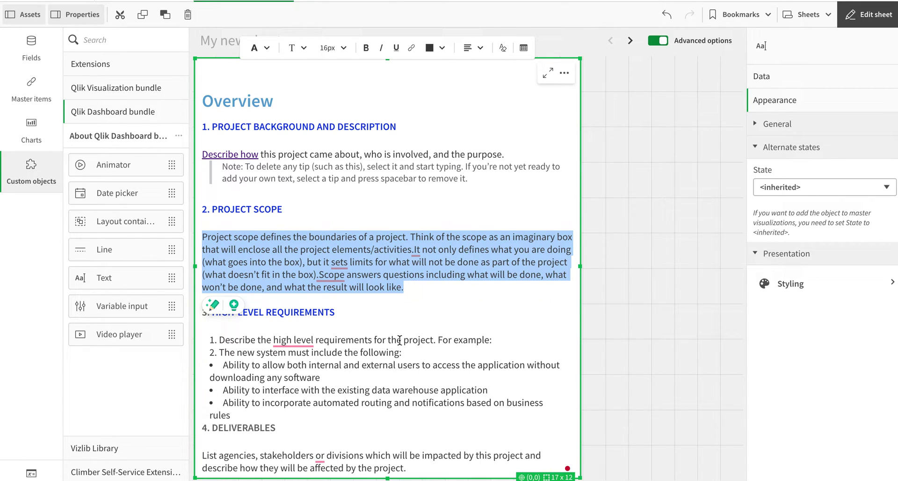
# Copy the "Approval and Authority to Proceed" heading, its sentence and table from the Word document to the end of the Qlik Sense text.
pyautogui.click(475, 340)
pyautogui.click(413, 468)
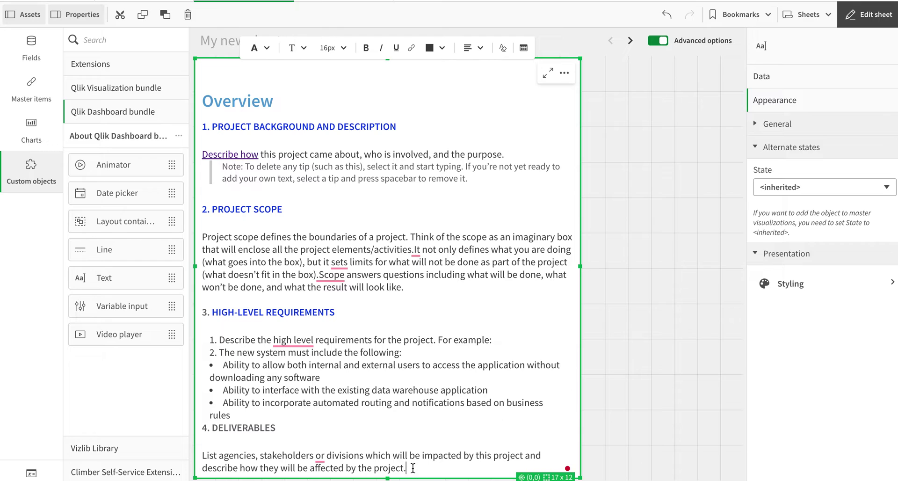
pyautogui.press('Return')
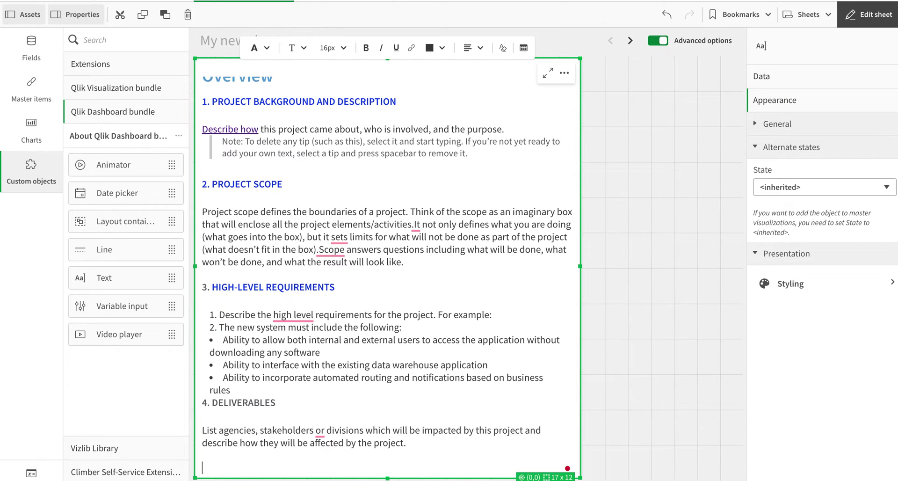
pyautogui.press('super+Tab')
pyautogui.scroll(-15, 427, 381)
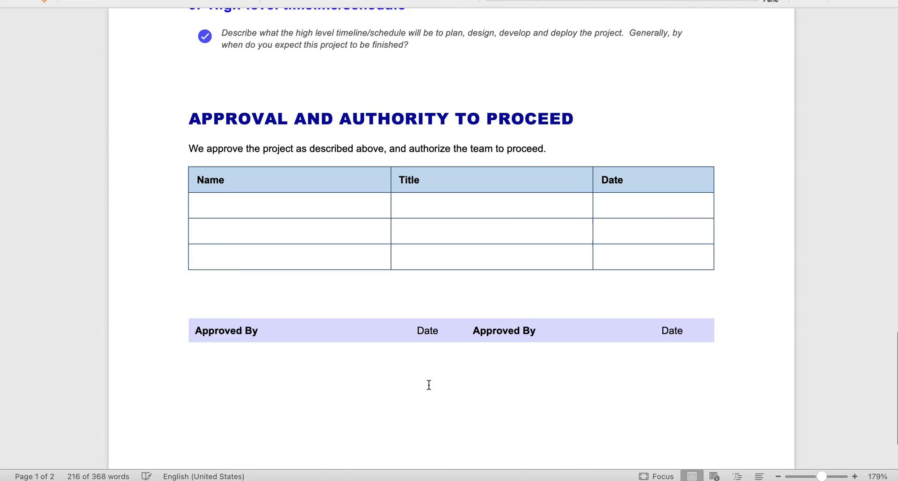
pyautogui.scroll(2, 234, 223)
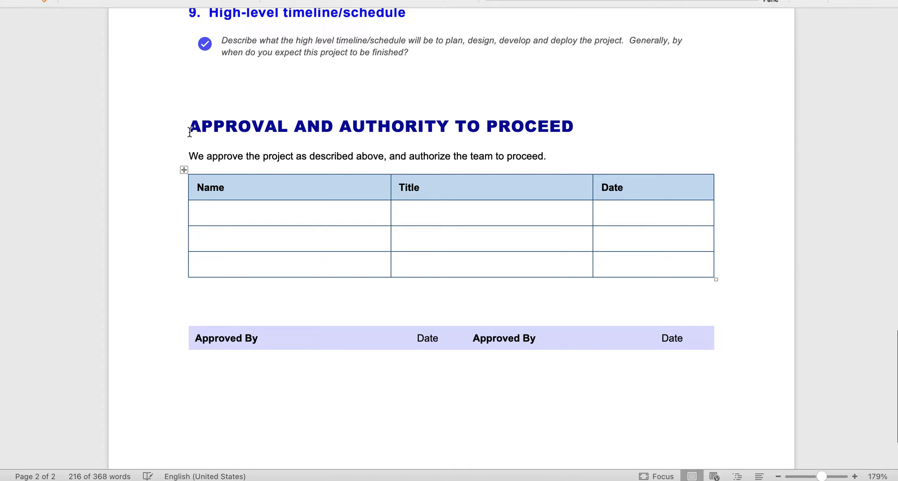
pyautogui.moveTo(189, 132); pyautogui.dragTo(737, 289)
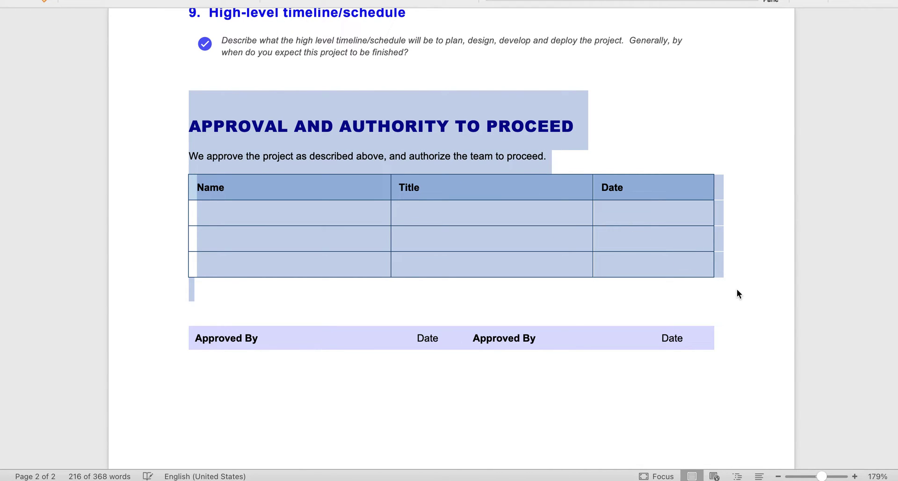
pyautogui.press('super+Tab')
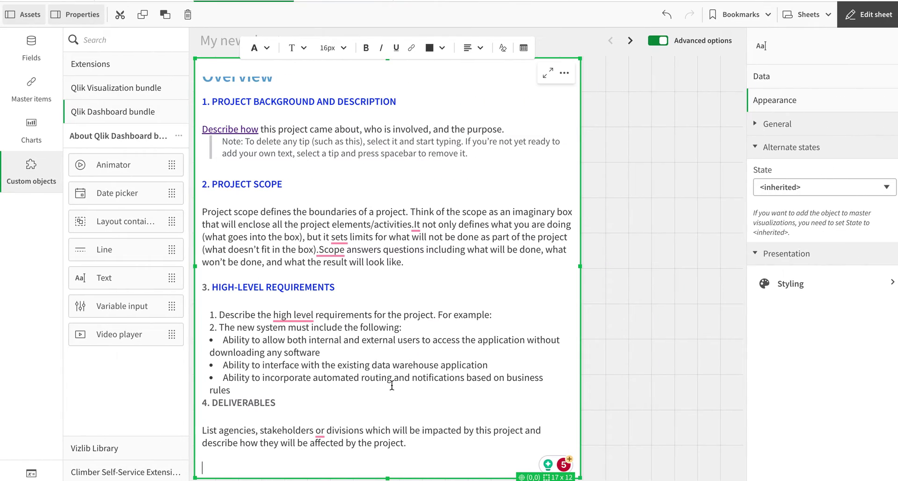
pyautogui.write('Approval and Authority to Proceed We approve the project as described above, and authorize the team to proceed. Name Title Date')
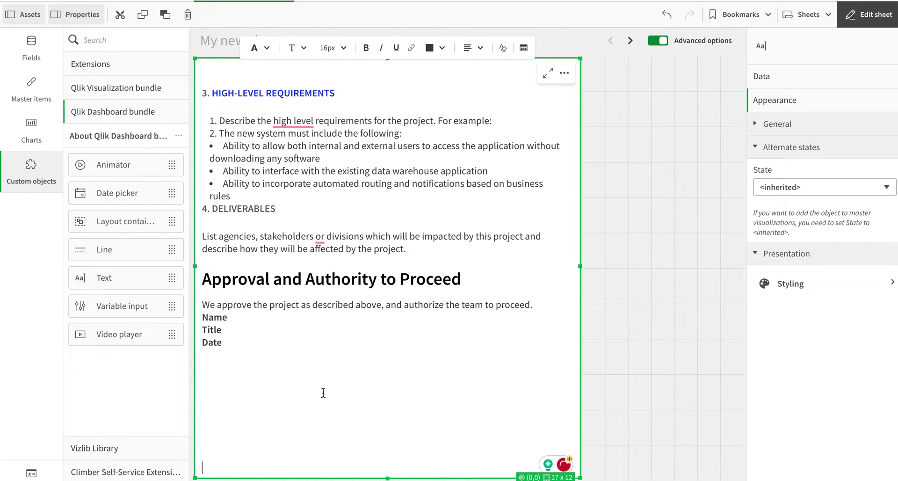
# Delete the pasted "Name", "Title" and "Date" lines and the surplus blank lines below the approval sentence.
pyautogui.click(246, 393)
pyautogui.press('BackSpace')
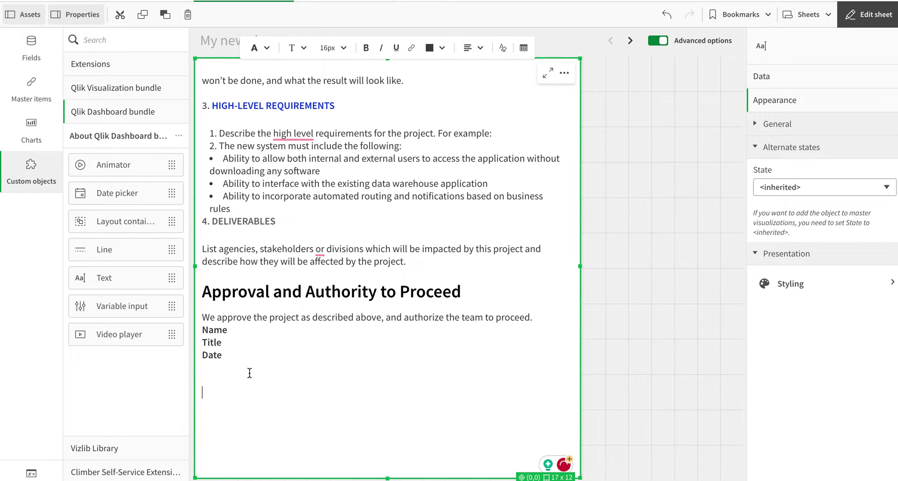
pyautogui.moveTo(202, 329); pyautogui.dragTo(230, 355)
pyautogui.press('BackSpace')
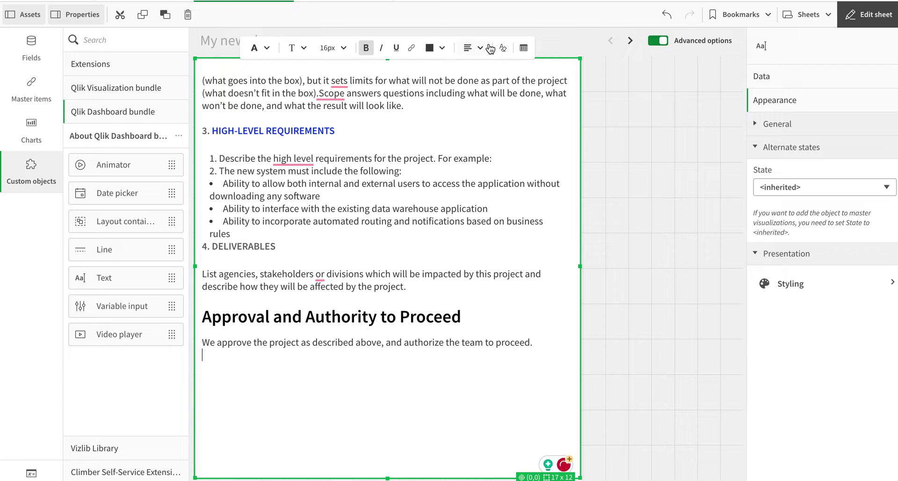
# Insert a two-by-two table below the approval sentence and undo the duplicate table insertion.
pyautogui.click(524, 48)
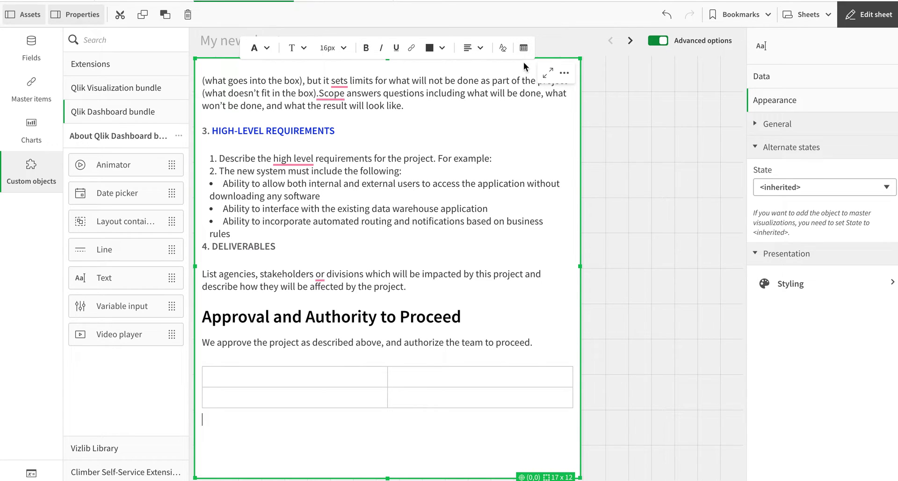
pyautogui.click(523, 47)
pyautogui.hotkey('ctrl', 'z')
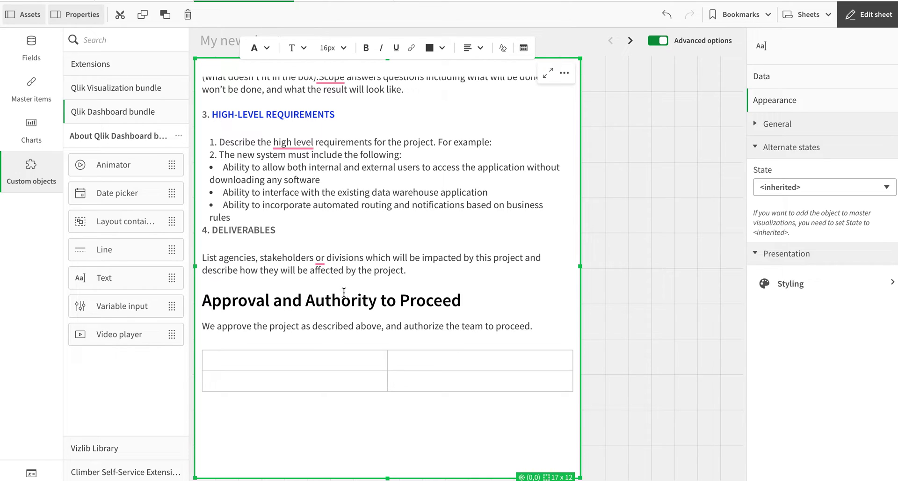
# Toggle off the borders of the table below the approval sentence.
pyautogui.click(238, 360)
pyautogui.click(377, 360)
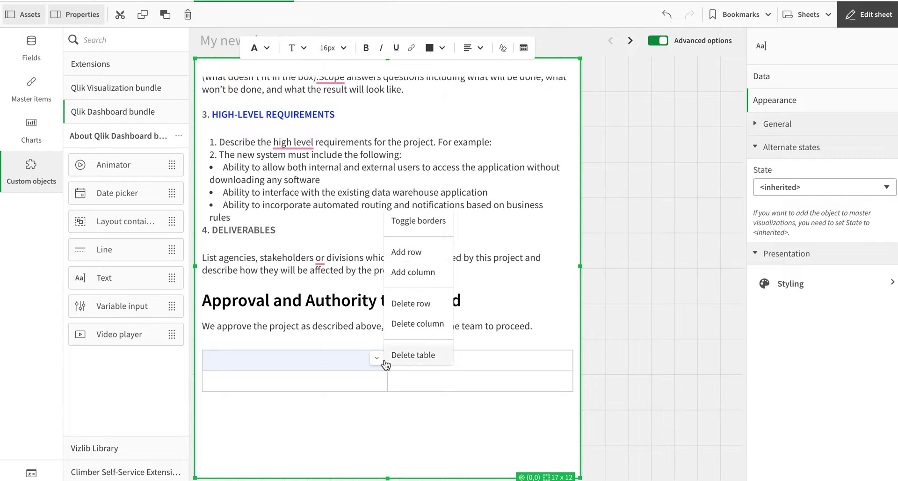
pyautogui.click(327, 359)
pyautogui.click(424, 357)
pyautogui.click(562, 358)
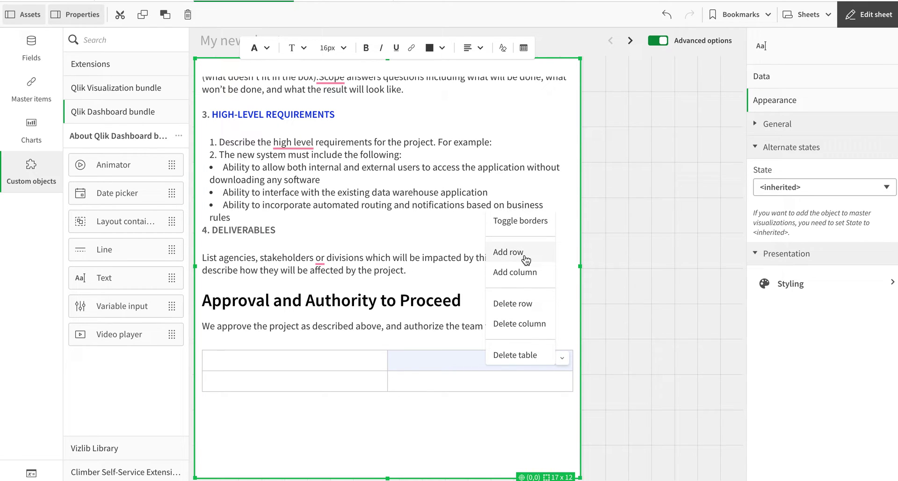
pyautogui.click(525, 220)
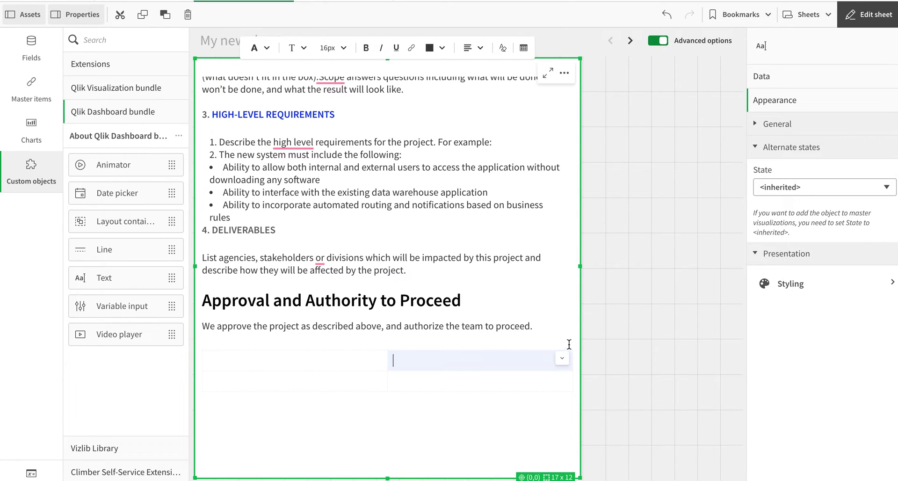
# Toggle the borders back on for the table below the approval sentence and add a third column.
pyautogui.click(563, 359)
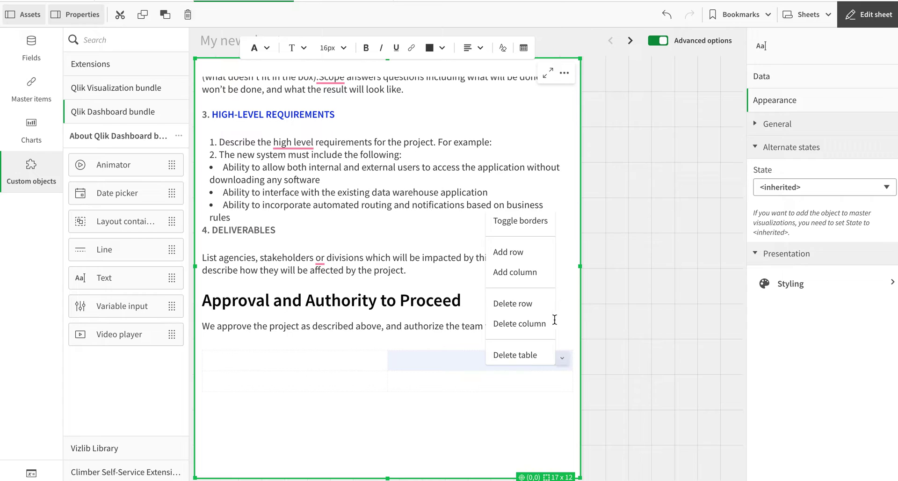
pyautogui.click(523, 220)
pyautogui.click(562, 361)
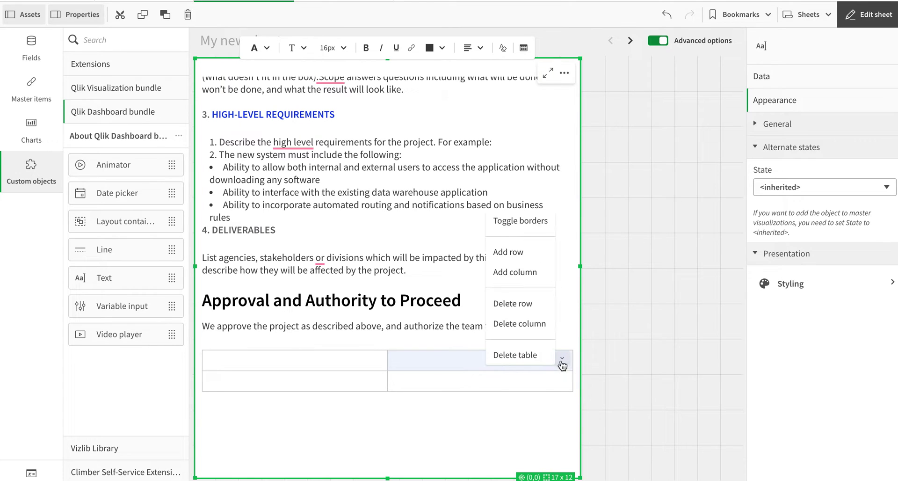
pyautogui.click(534, 273)
pyautogui.click(280, 354)
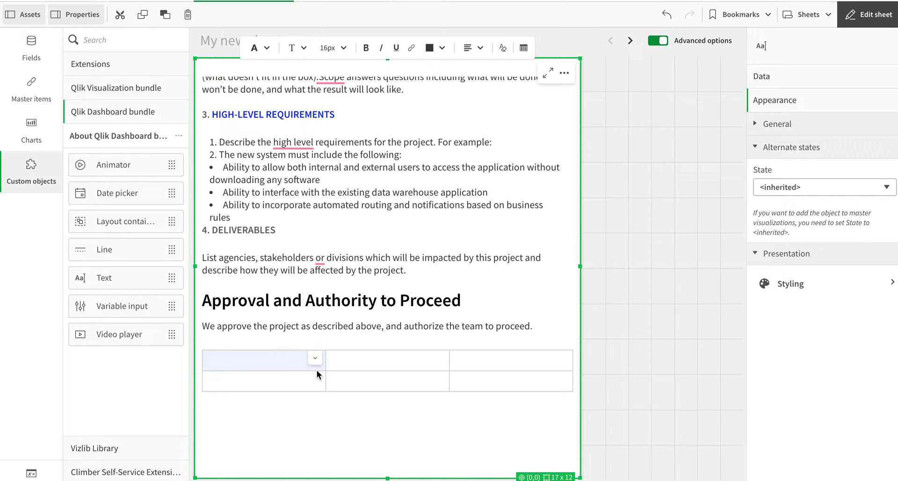
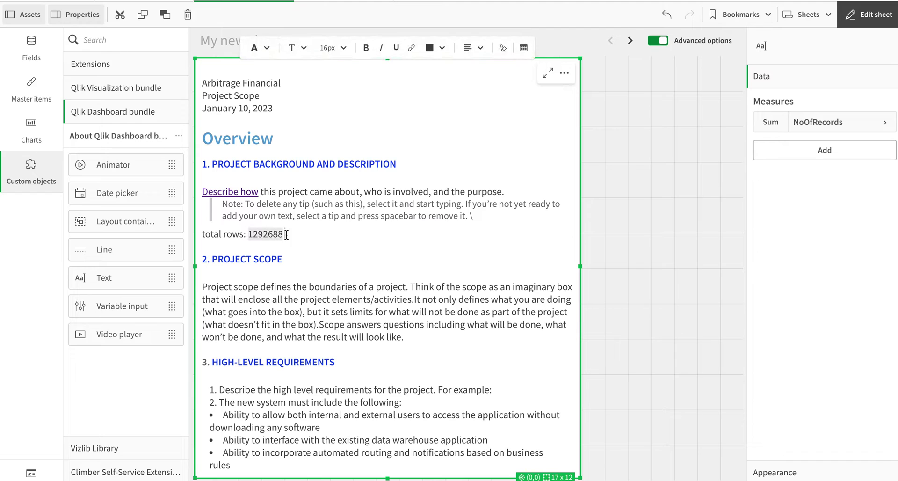
# Enter the headers "Tables", "Columns" and "rows" in the first row of the approval table.
pyautogui.scroll(-6, 454, 266)
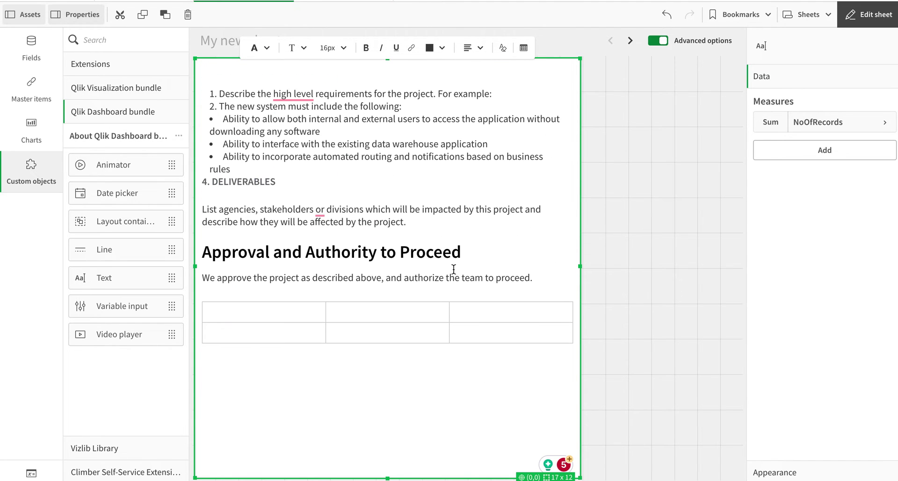
pyautogui.click(265, 311)
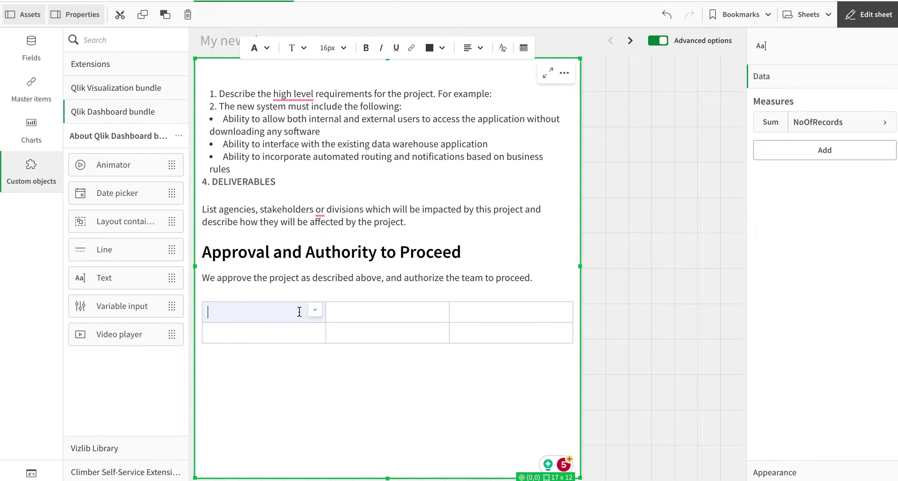
pyautogui.write('Tables')
pyautogui.press('Tab')
pyautogui.write('Column')
pyautogui.press('BackSpace')
pyautogui.write('mns')
pyautogui.press('Tab')
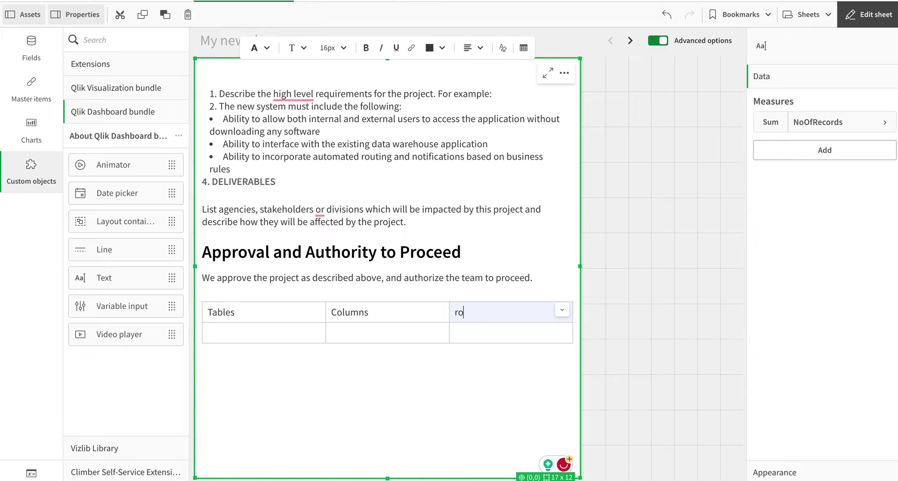
pyautogui.press('Tab')
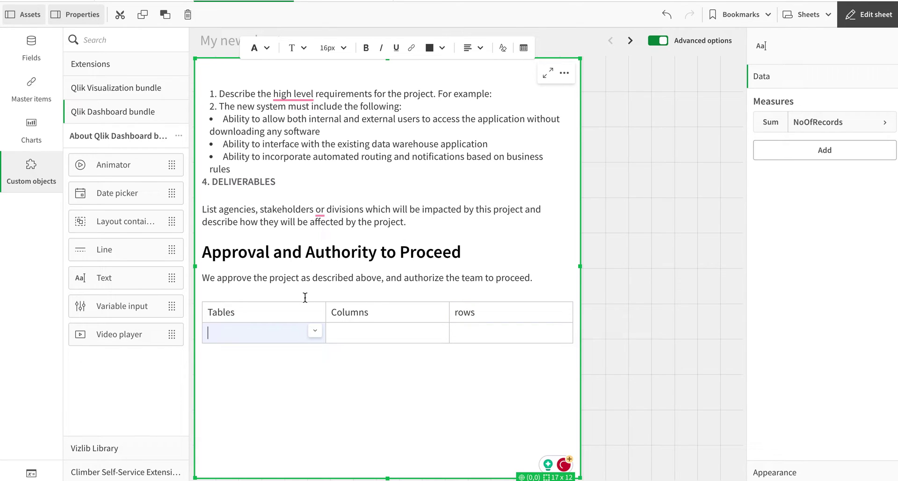
# Insert a Count measure of the TableName field in the cell below "Tables".
pyautogui.click(805, 152)
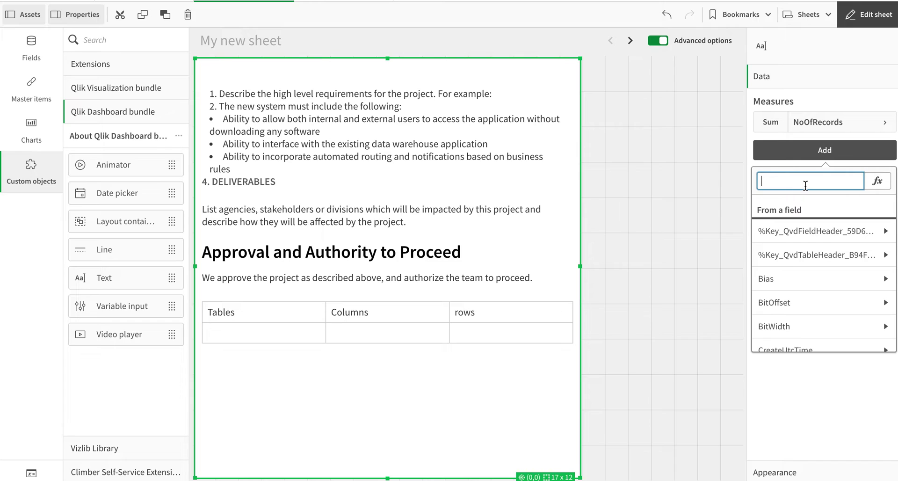
pyautogui.write('tabl')
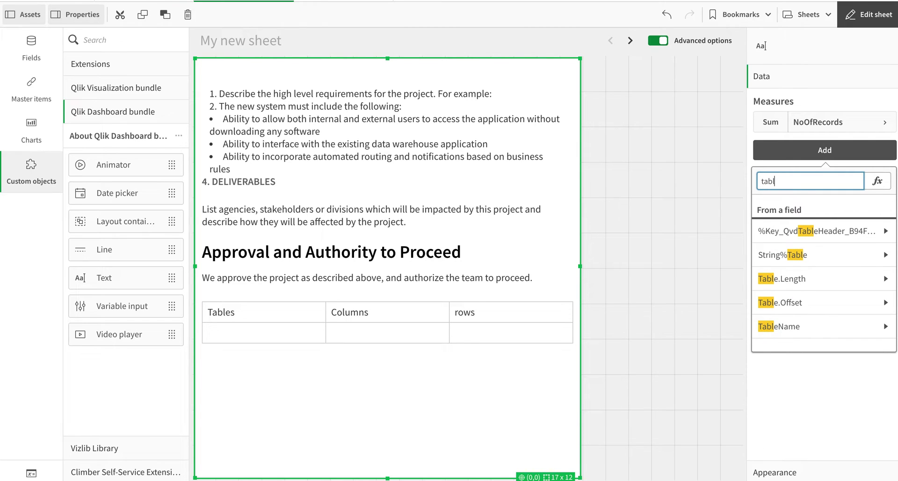
pyautogui.click(837, 323)
pyautogui.click(798, 247)
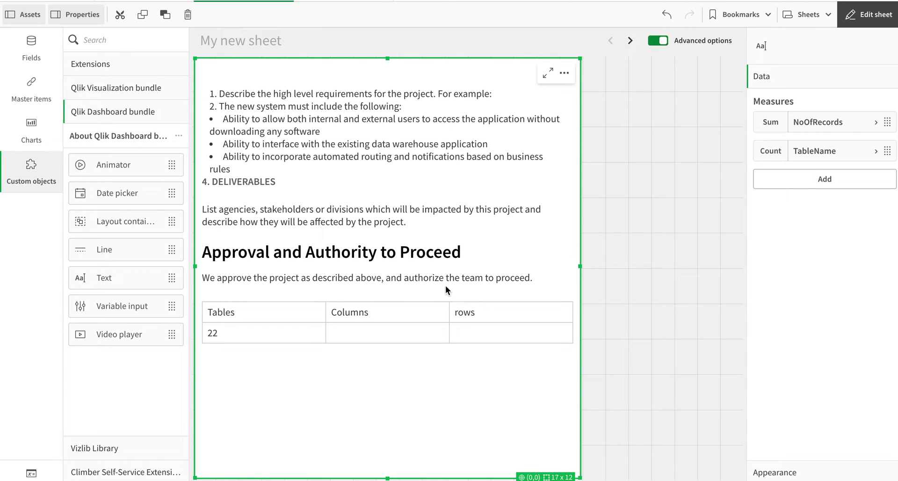
# Insert a Count measure of the FieldName field in the cell below "Columns".
pyautogui.click(386, 330)
pyautogui.click(386, 330)
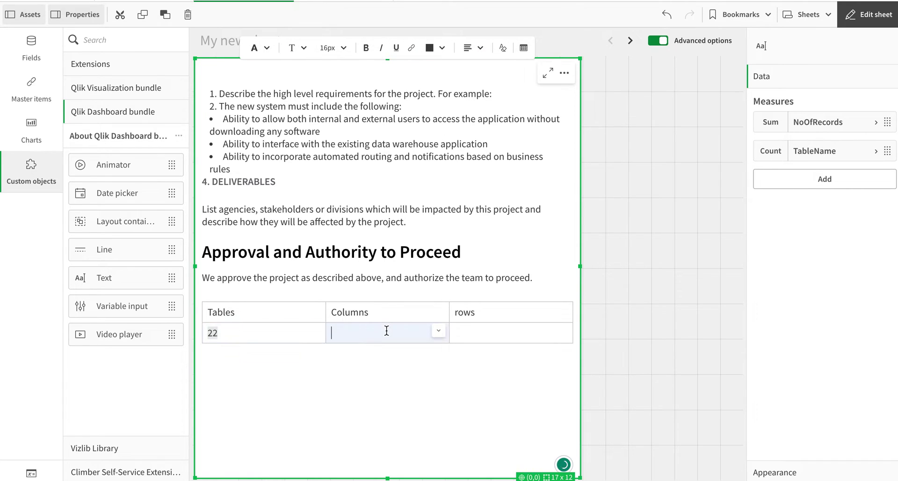
pyautogui.click(811, 181)
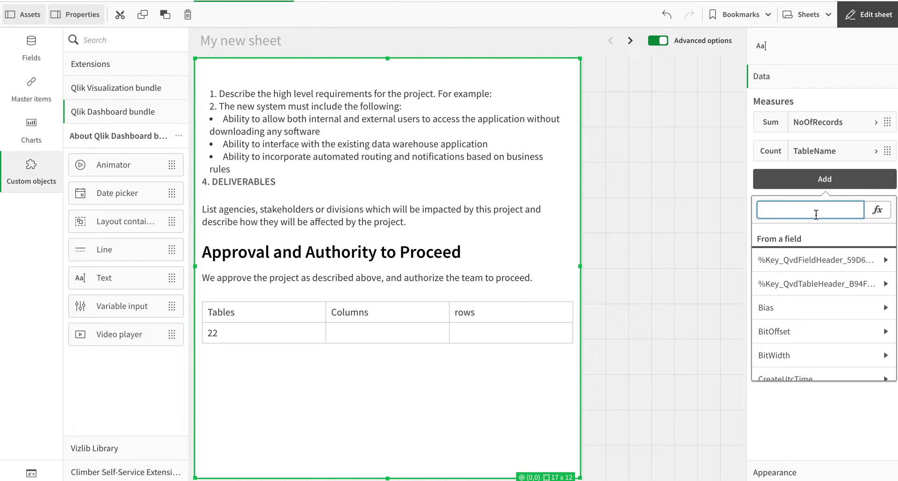
pyautogui.write('fiel')
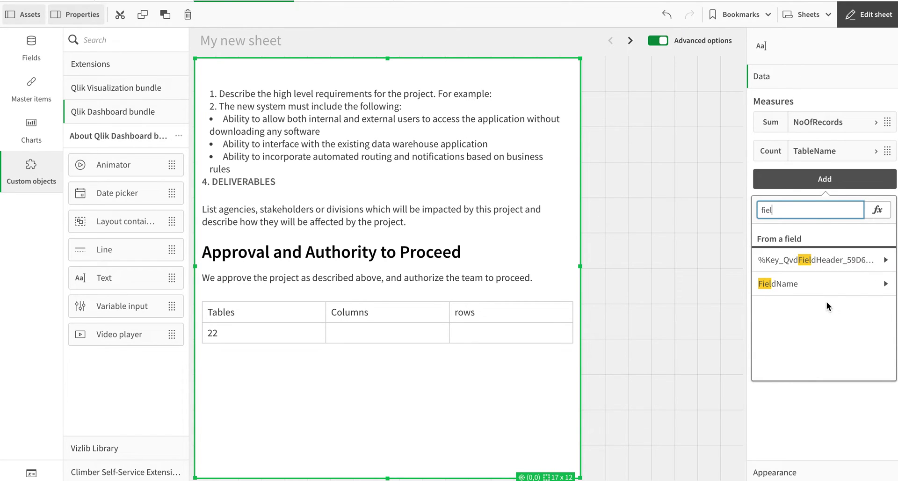
pyautogui.click(824, 284)
pyautogui.click(787, 278)
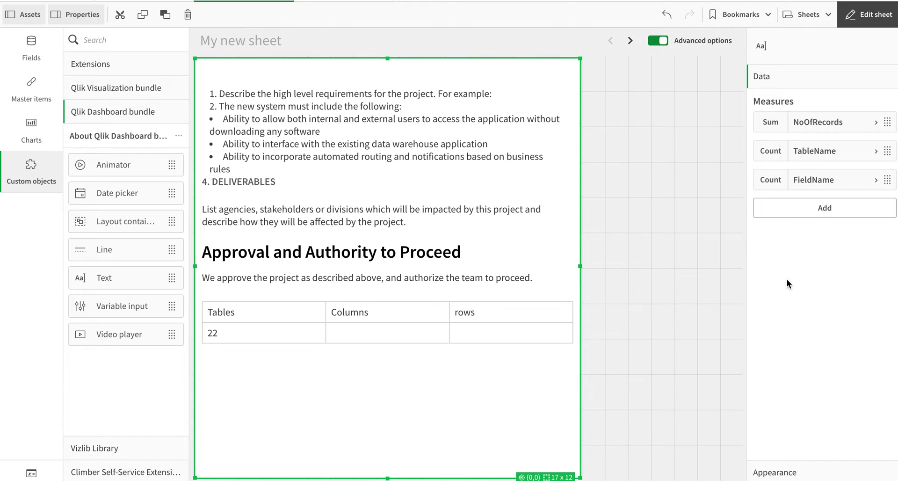
# Insert the measure Sum(NoOfRecords) in the cell below "rows".
pyautogui.click(475, 338)
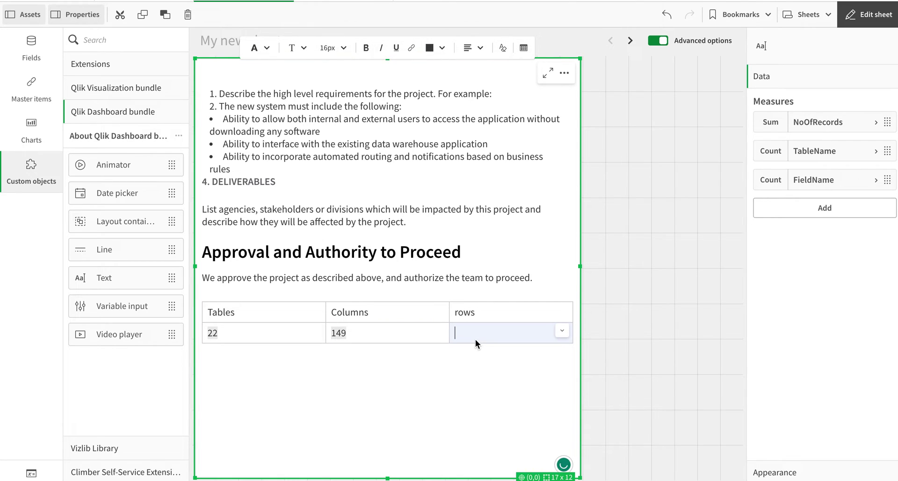
pyautogui.click(818, 208)
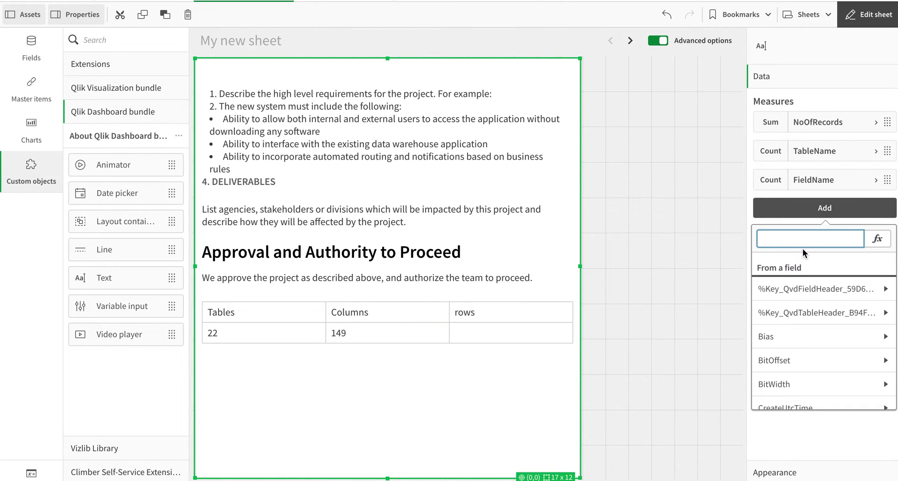
pyautogui.write('recor')
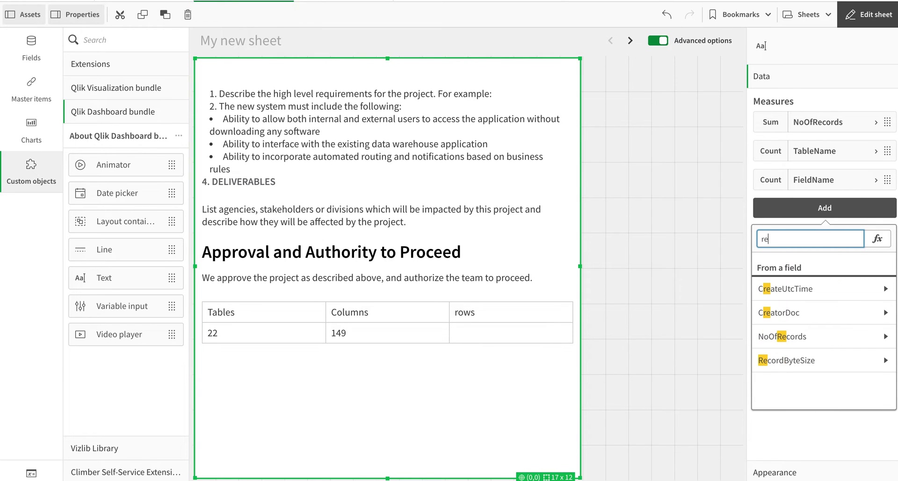
pyautogui.click(817, 284)
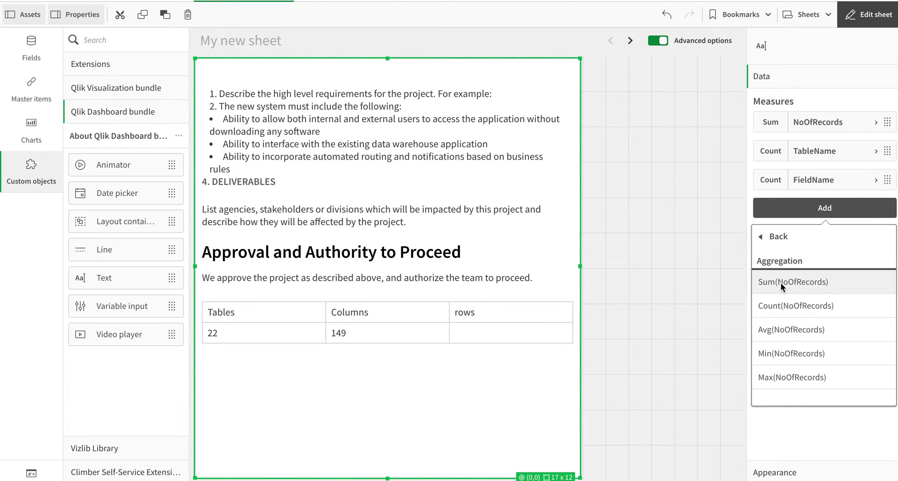
pyautogui.click(779, 282)
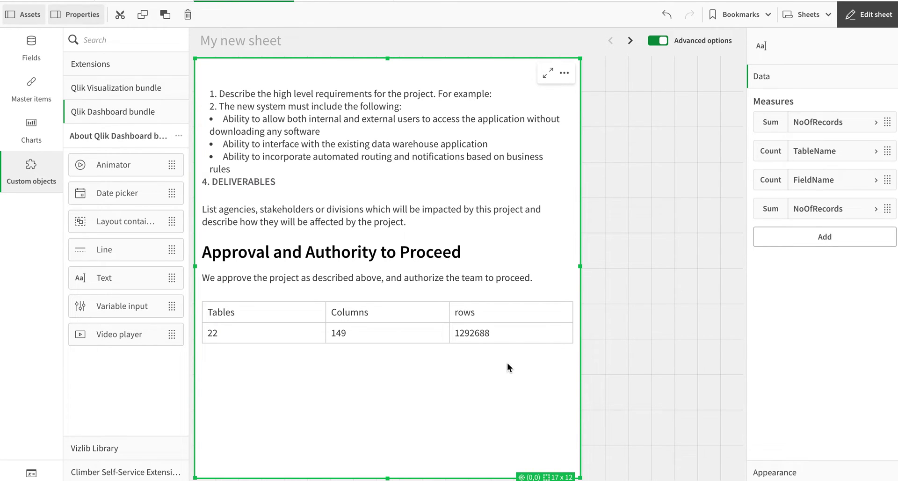
# Set the number formatting of the table's Sum(NoOfRecords) measure to Number with the 1,000 format.
pyautogui.click(804, 208)
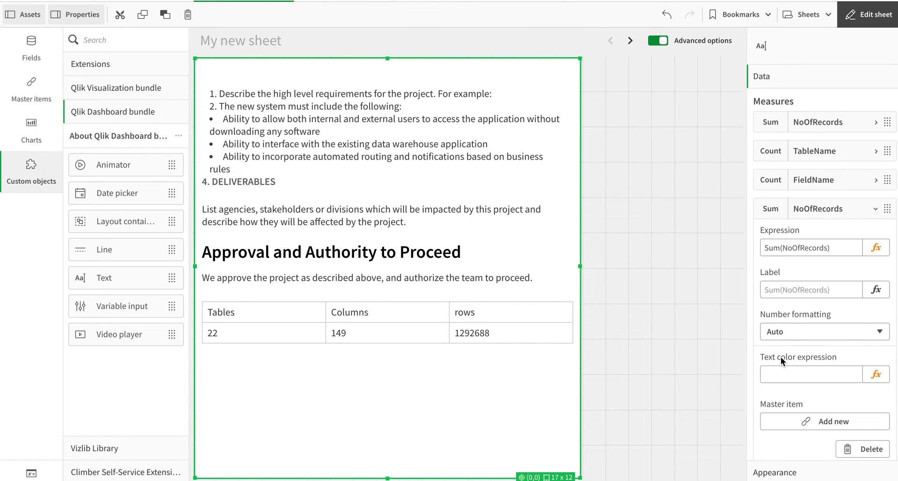
pyautogui.click(784, 333)
pyautogui.click(783, 348)
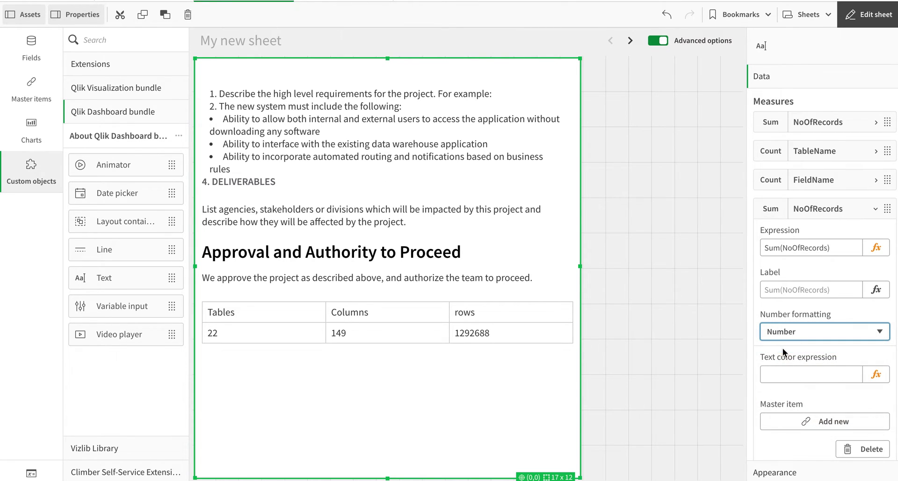
pyautogui.click(795, 396)
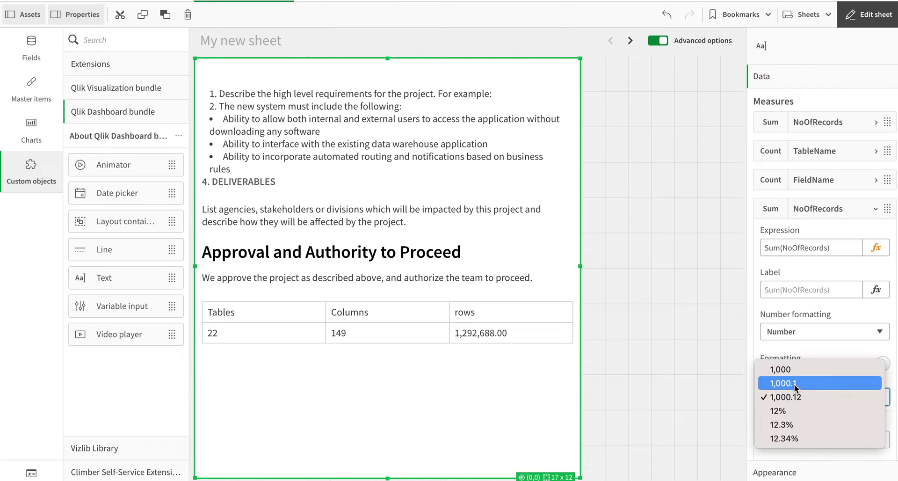
pyautogui.click(784, 369)
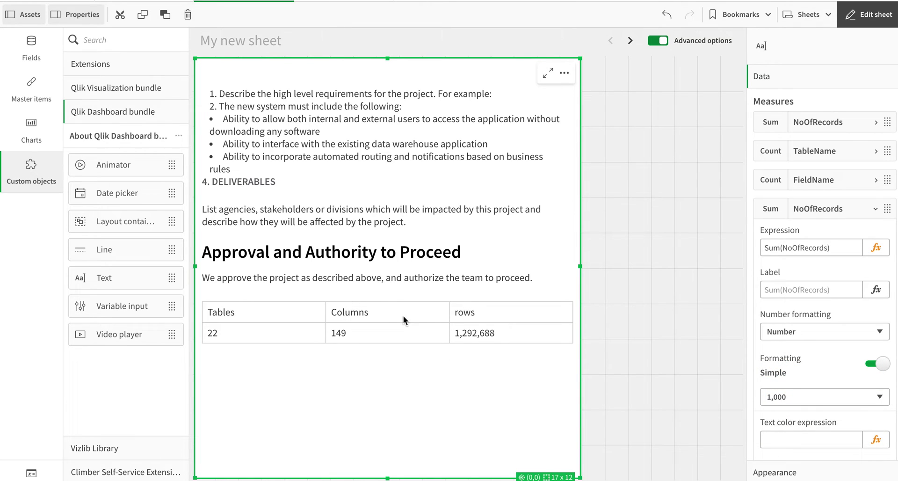
# Try to apply Heading 1 to the measure value below "rows", and undo the style change.
pyautogui.doubleClick(513, 332)
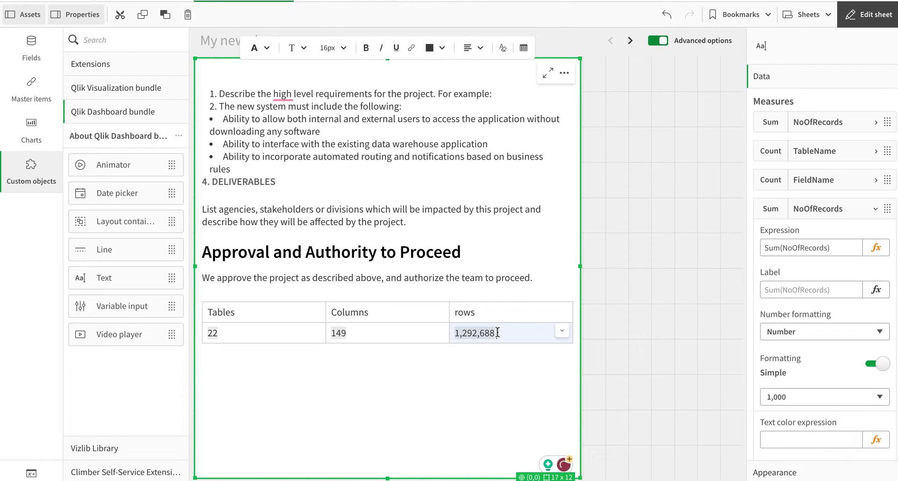
pyautogui.click(260, 47)
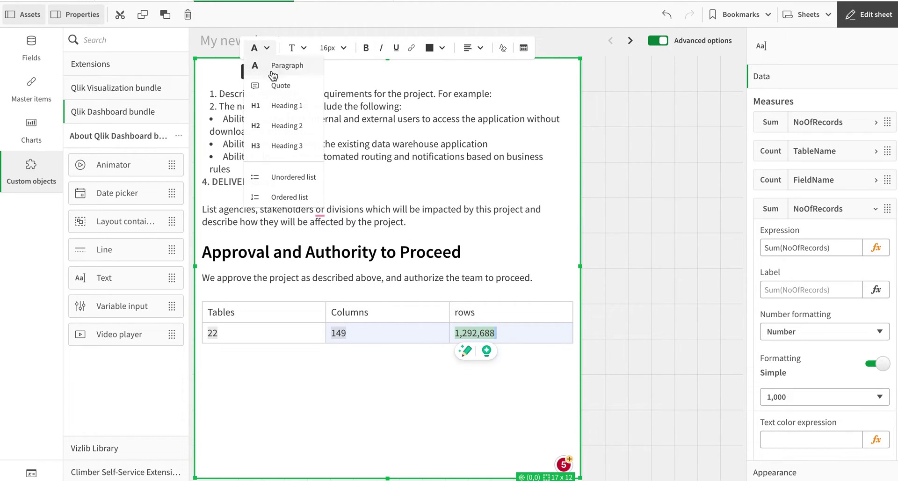
pyautogui.click(283, 106)
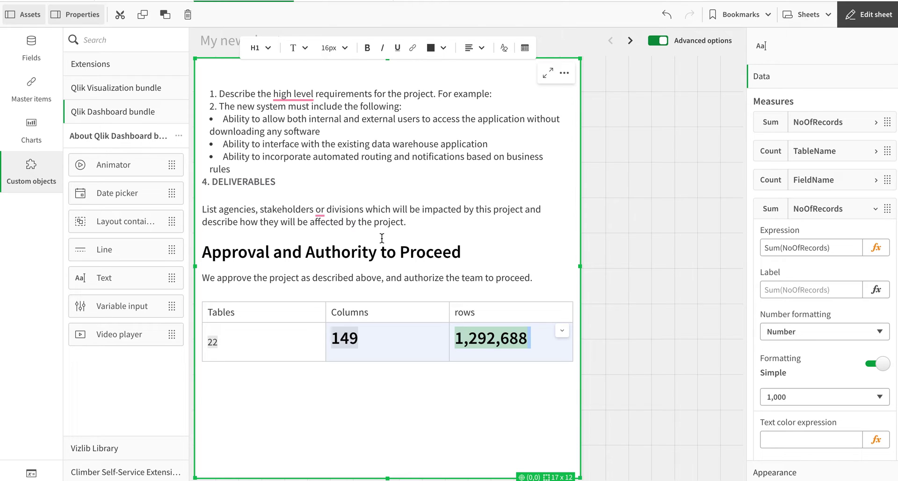
pyautogui.click(497, 462)
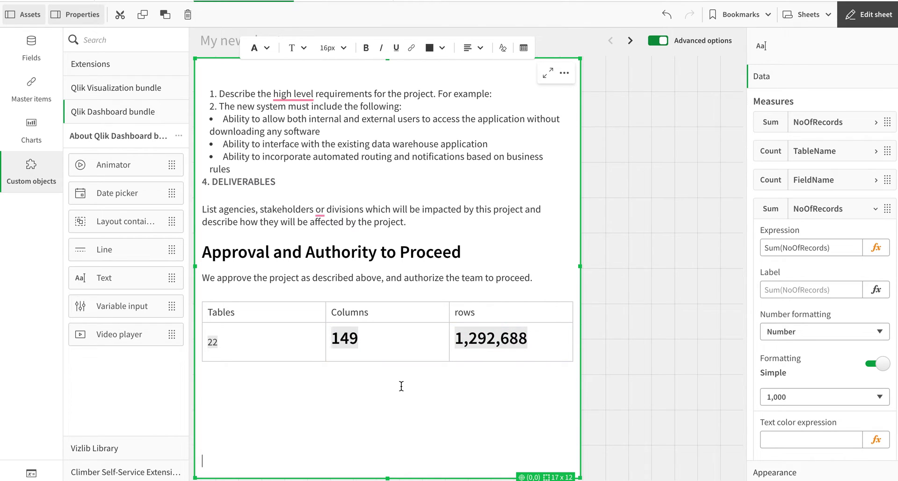
pyautogui.hotkey('ctrl', 'z')
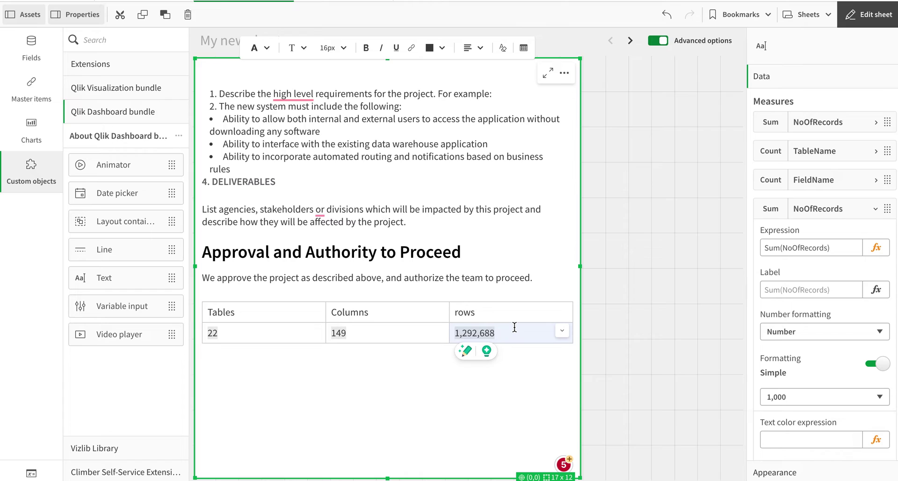
# Apply the Heading 1 style to only the measure value below "rows".
pyautogui.hotkey('shift', 'Home')
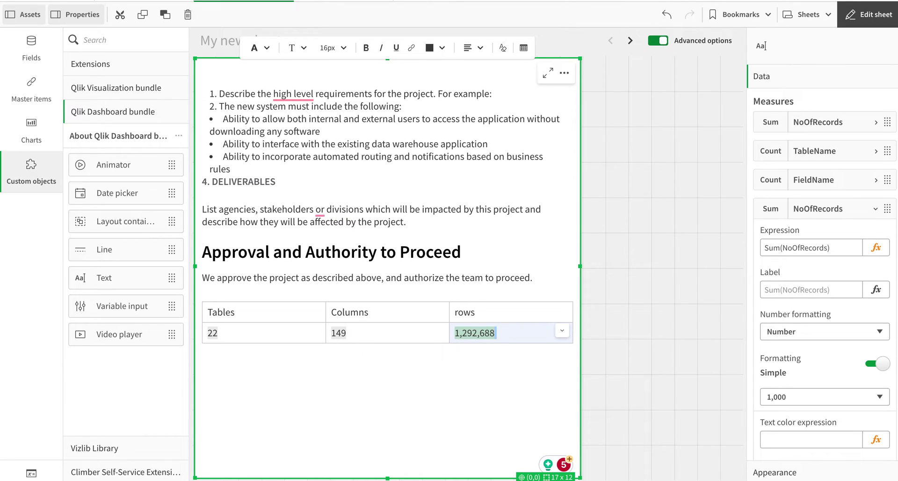
pyautogui.click(260, 48)
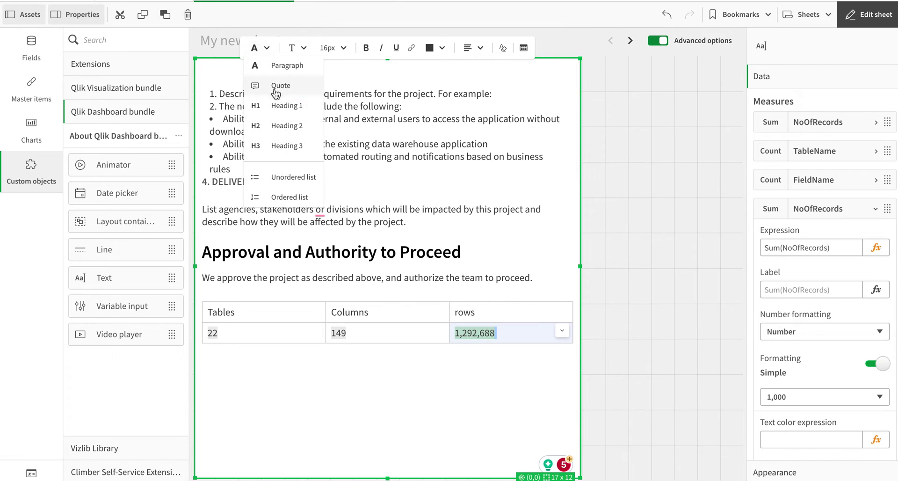
pyautogui.click(276, 105)
pyautogui.click(491, 381)
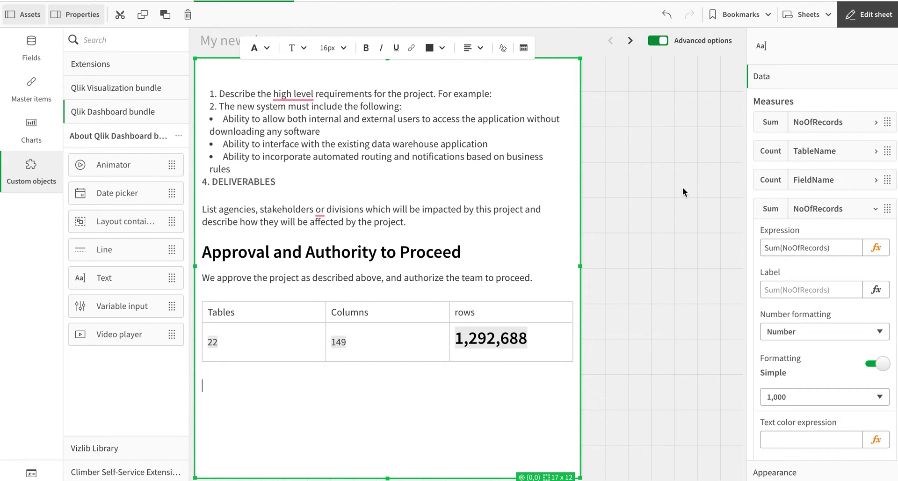
# Leave edit mode and review the whole project scope text from top to bottom.
pyautogui.click(870, 15)
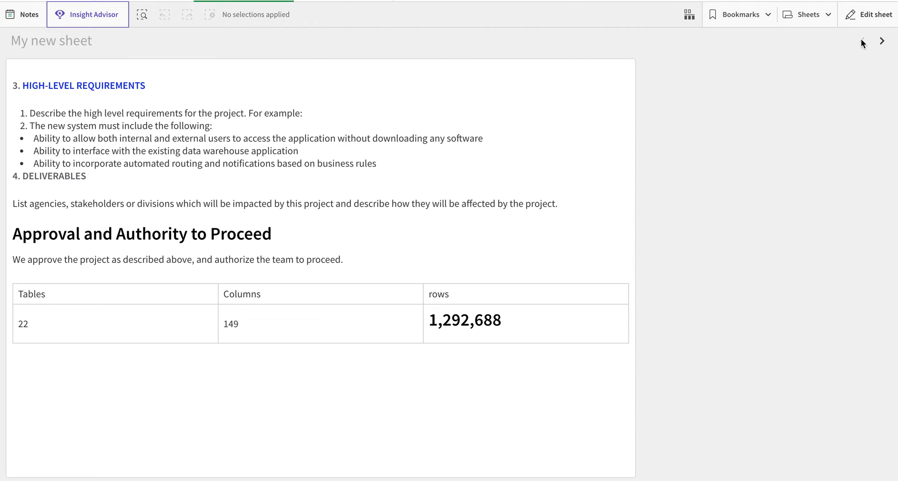
pyautogui.scroll(7, 575, 173)
pyautogui.scroll(-6, 566, 173)
pyautogui.scroll(3, 566, 173)
pyautogui.scroll(-6, 566, 170)
pyautogui.scroll(7, 566, 169)
# In edit mode, give the text object a background image from the media library using test image.png.
pyautogui.click(885, 15)
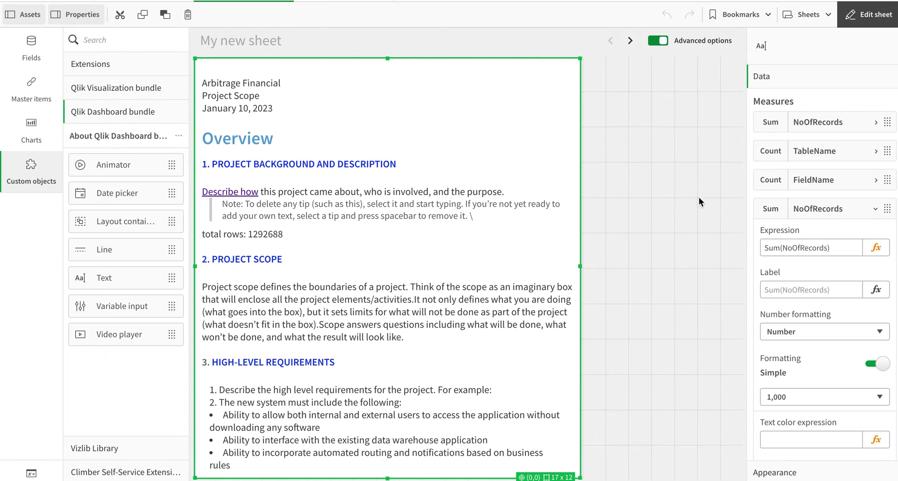
pyautogui.click(785, 472)
pyautogui.click(772, 281)
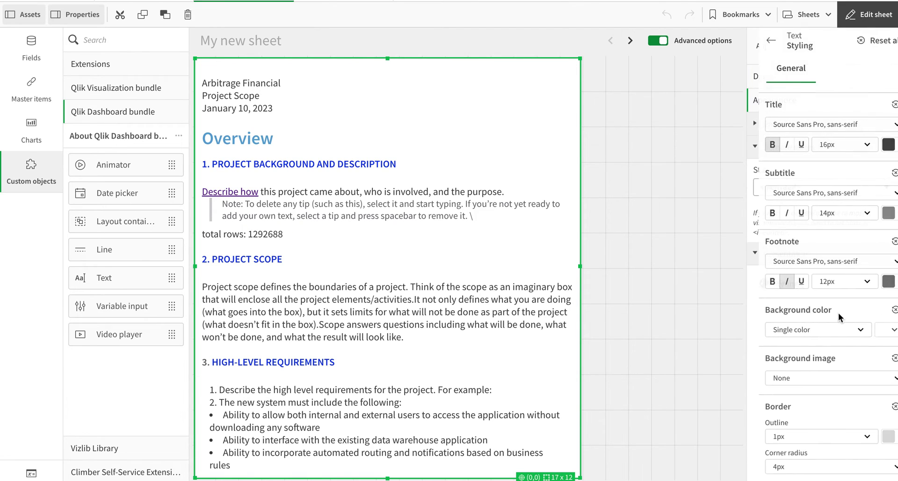
pyautogui.click(816, 380)
pyautogui.click(798, 413)
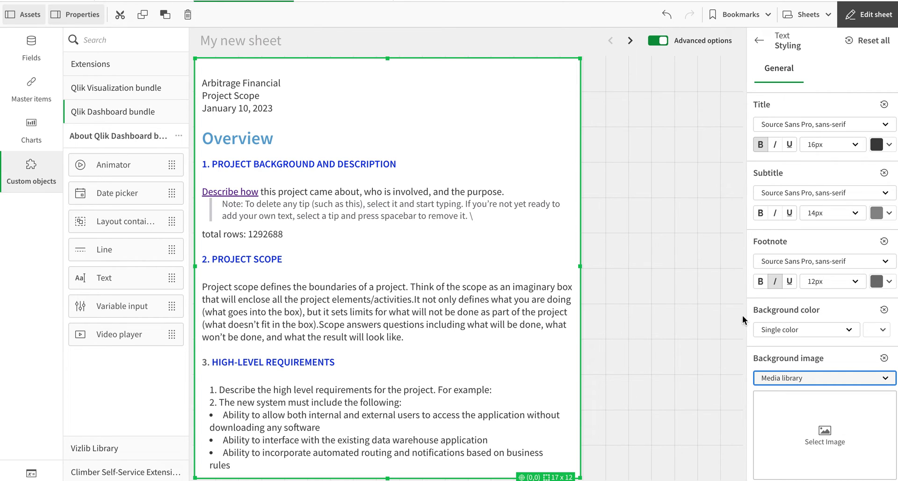
pyautogui.click(822, 434)
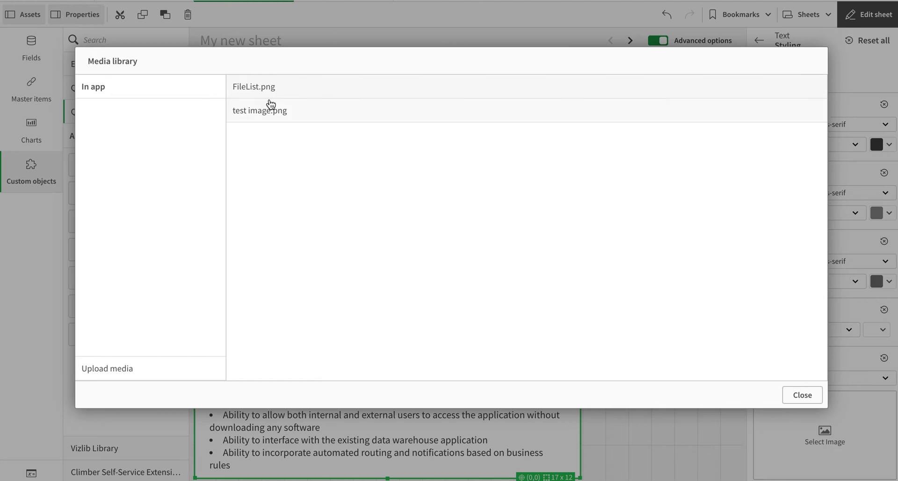
pyautogui.click(269, 111)
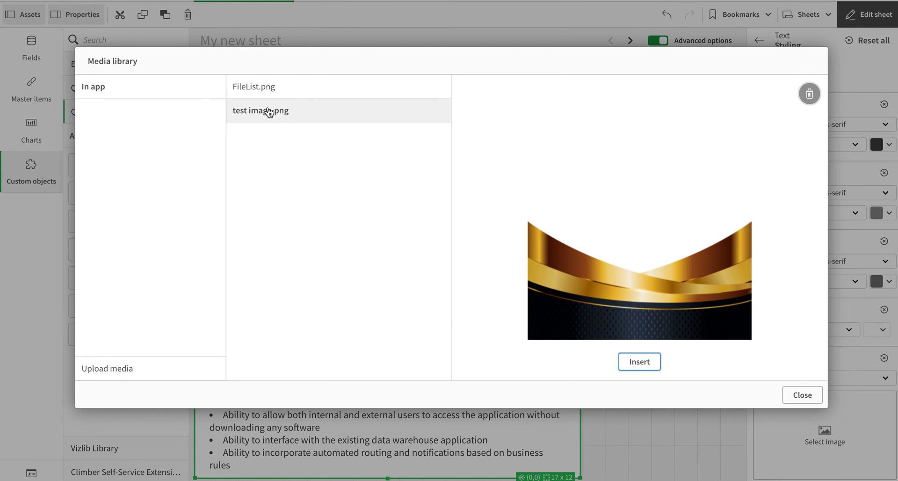
pyautogui.click(650, 359)
# Position the text object's background image at bottom center and set its size to Fit to width.
pyautogui.scroll(-5, 871, 379)
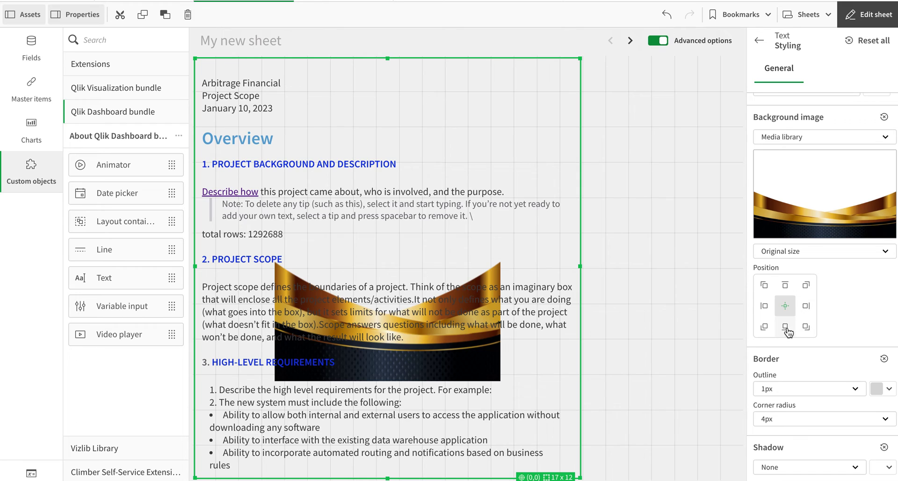
pyautogui.click(786, 328)
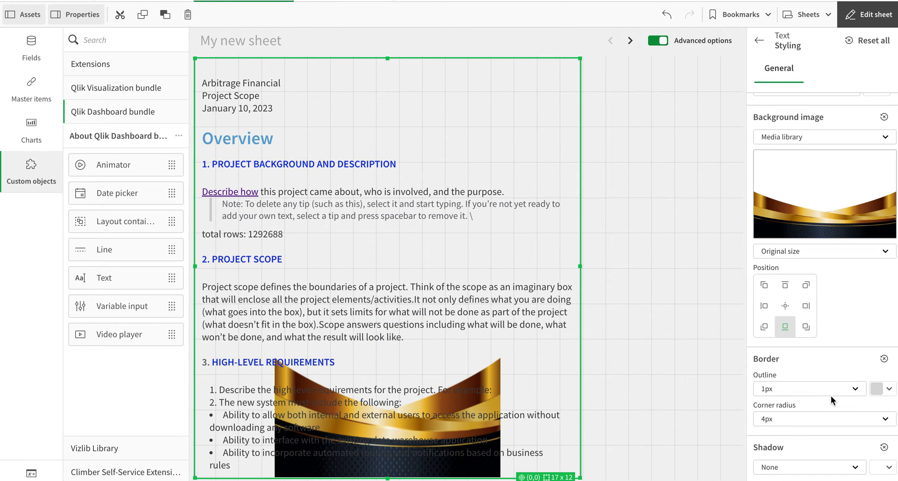
pyautogui.click(841, 253)
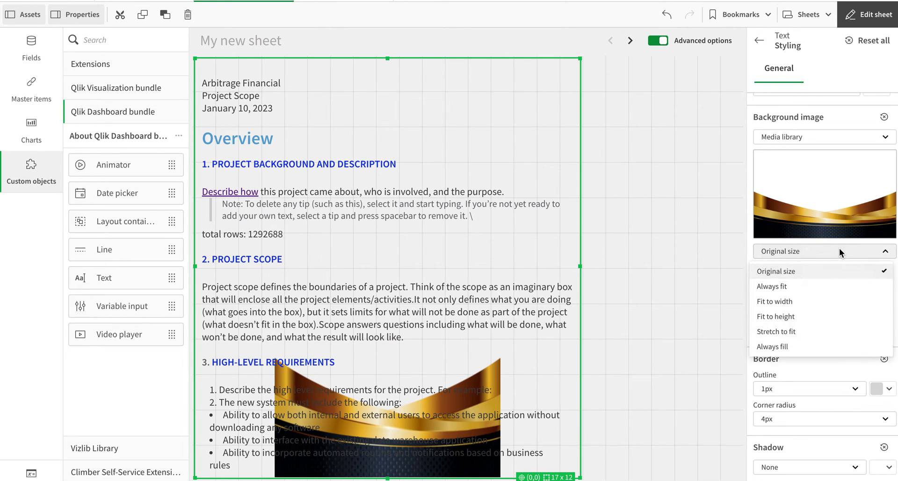
pyautogui.click(791, 302)
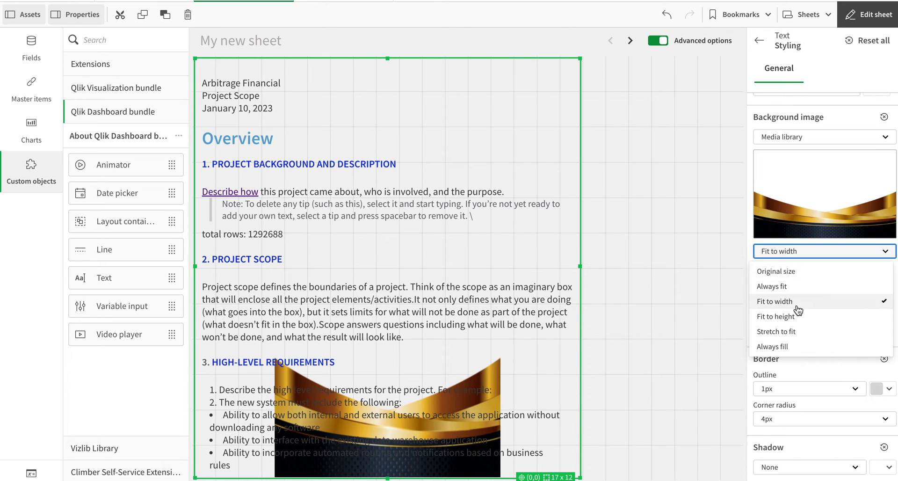
# Leave edit mode and examine how the background image sits behind the text, comparing it with the edit view.
pyautogui.click(869, 14)
pyautogui.scroll(-5, 406, 264)
pyautogui.scroll(5, 406, 265)
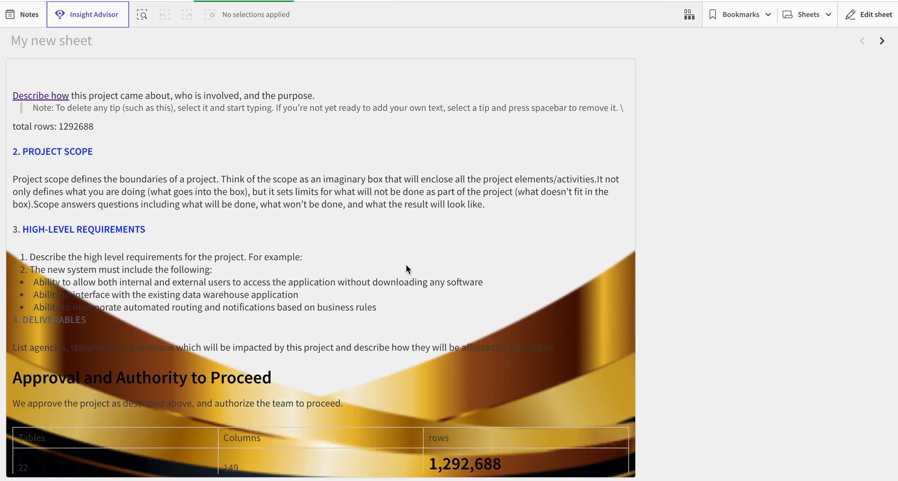
pyautogui.scroll(-5, 406, 264)
pyautogui.scroll(5, 406, 265)
pyautogui.scroll(-1, 406, 264)
pyautogui.scroll(1, 406, 268)
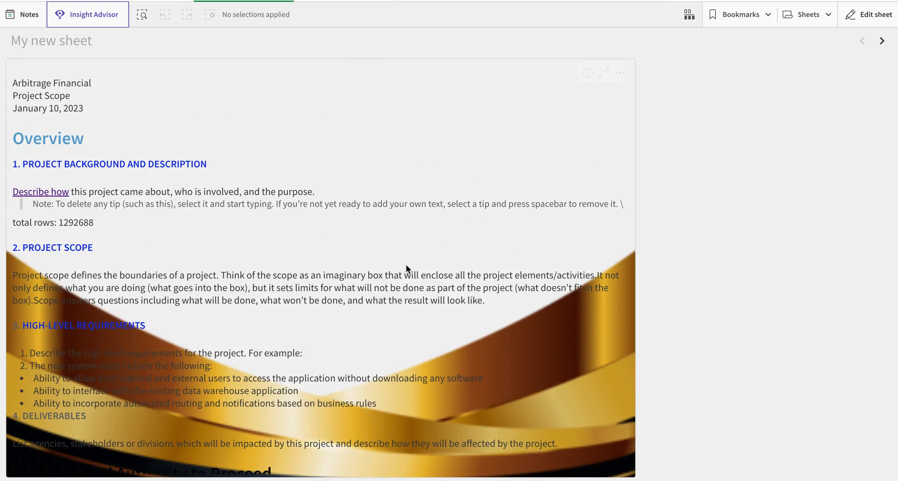
pyautogui.scroll(-5, 406, 268)
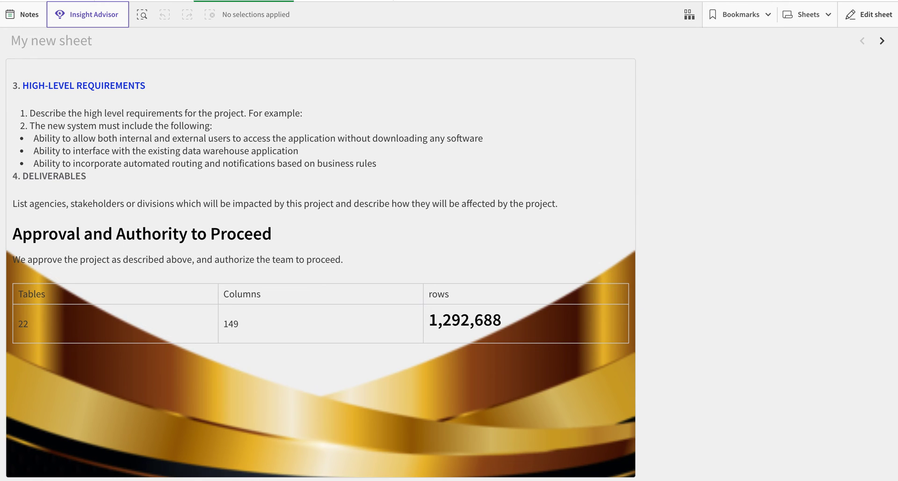
pyautogui.click(871, 16)
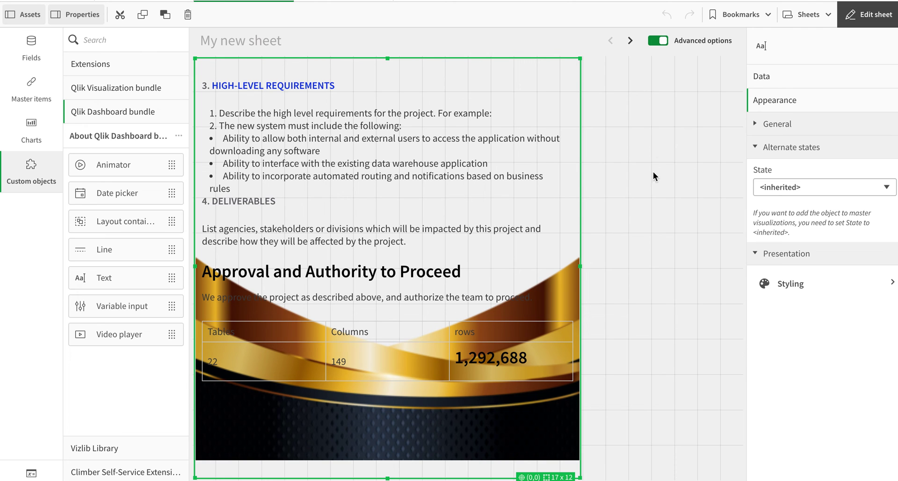
pyautogui.click(869, 14)
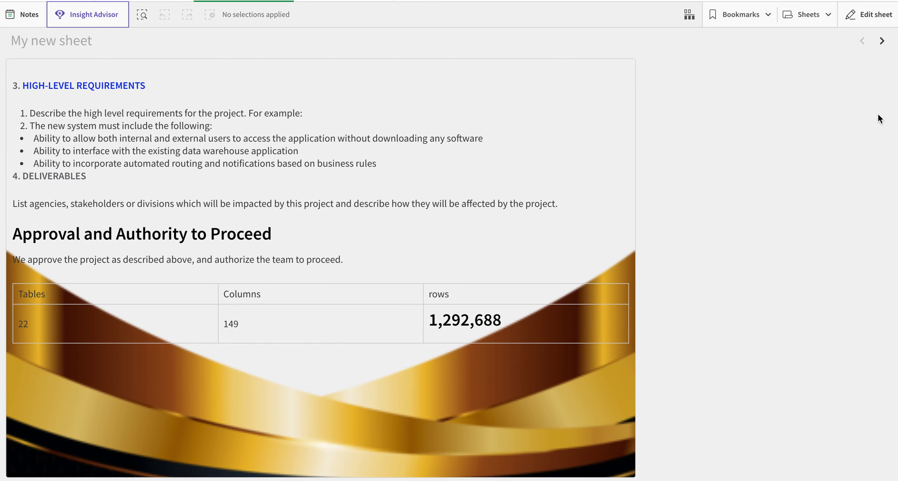
# Return to edit mode, search the fields for "tabl" and add TableName as a filter in the empty area beside the text object.
pyautogui.click(881, 27)
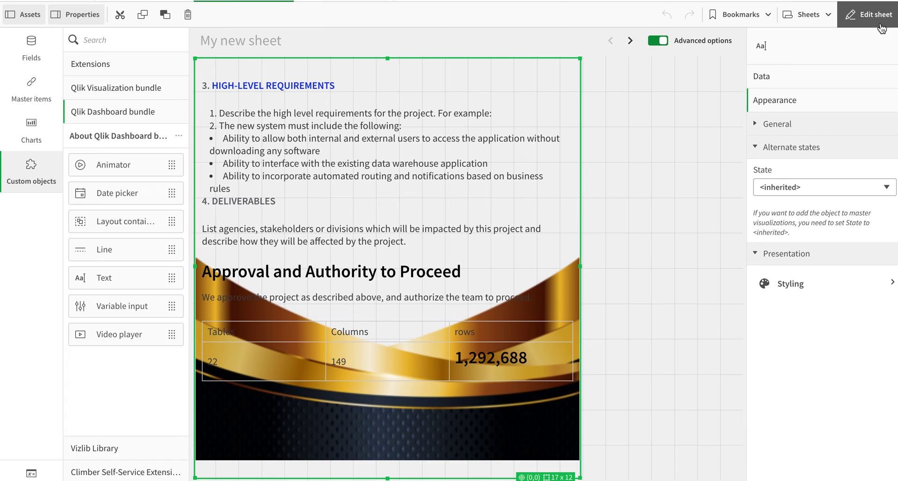
pyautogui.click(31, 65)
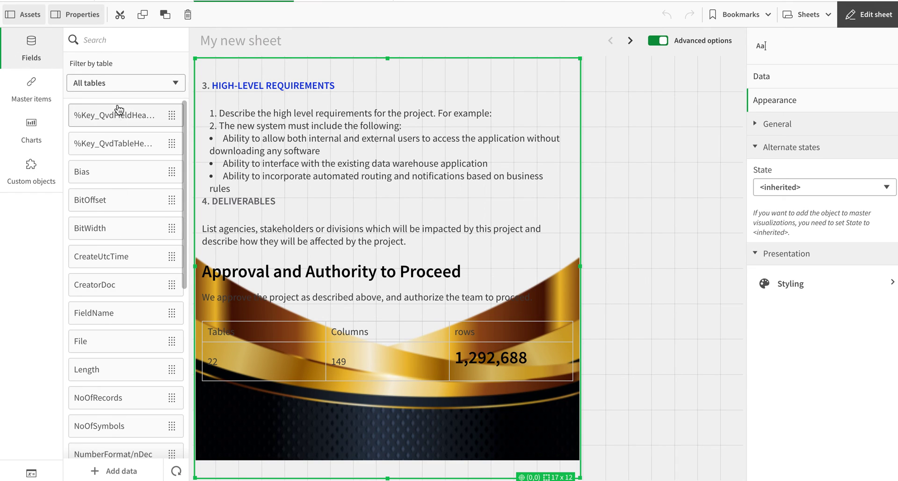
pyautogui.click(130, 41)
pyautogui.write('tabl')
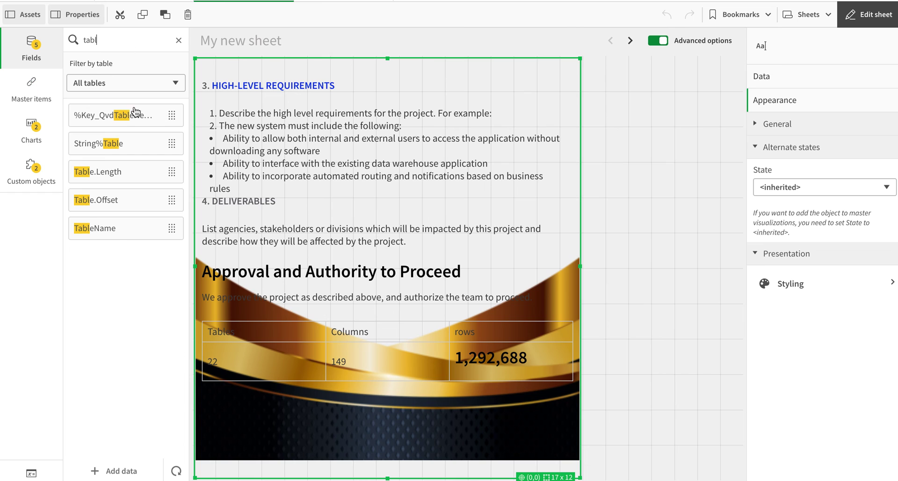
pyautogui.moveTo(111, 230); pyautogui.dragTo(669, 138)
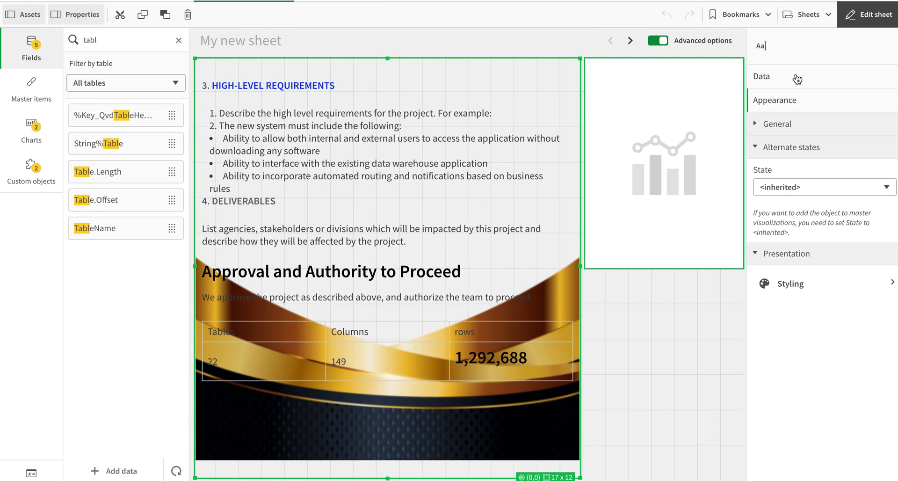
# Leave edit mode and select AircraftTypes in the TableName filter.
pyautogui.click(849, 26)
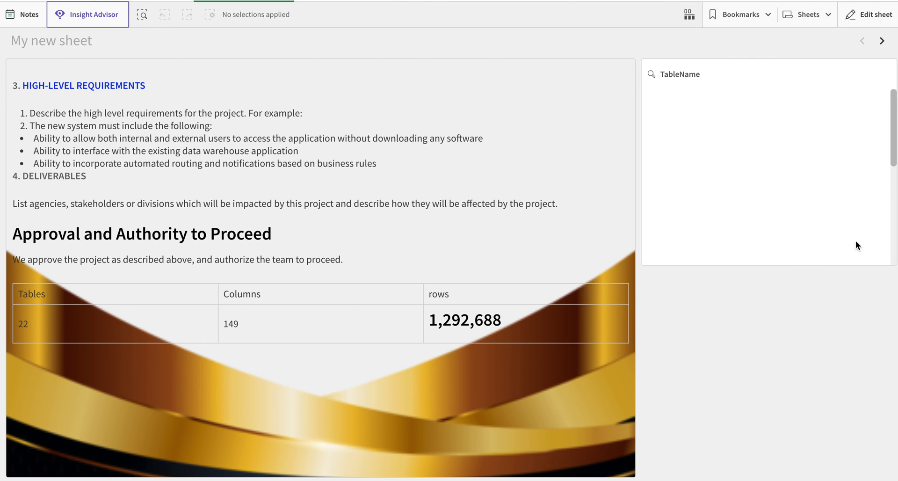
pyautogui.click(686, 133)
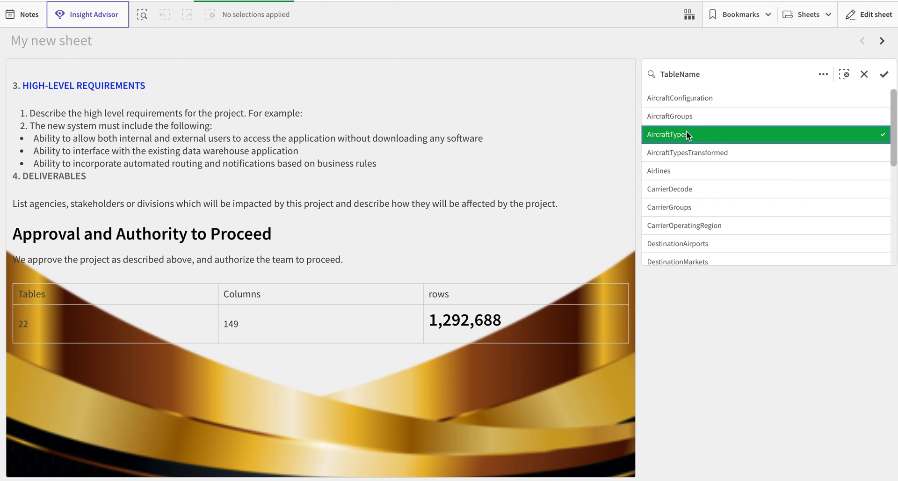